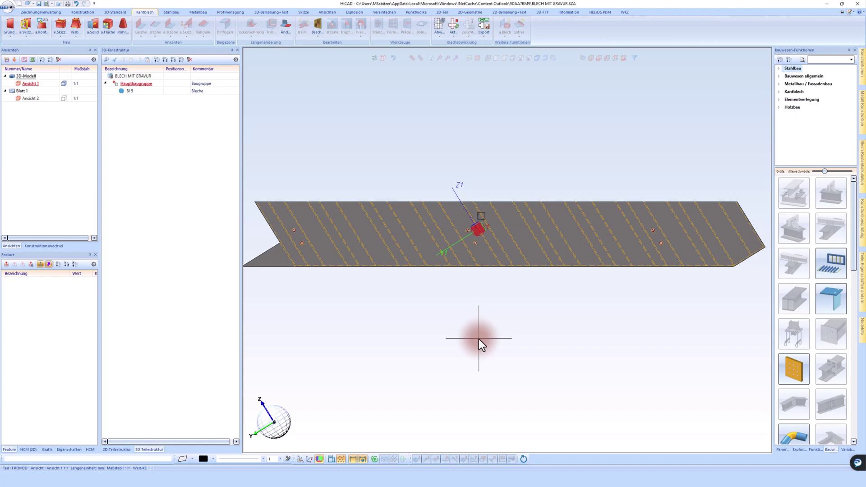
Start the Kantblech > Export > Bleche unfolding export, then cancel it without exporting
{"action": "scroll", "coordinate": [316, 269], "scroll_direction": "up", "scroll_amount": 5}
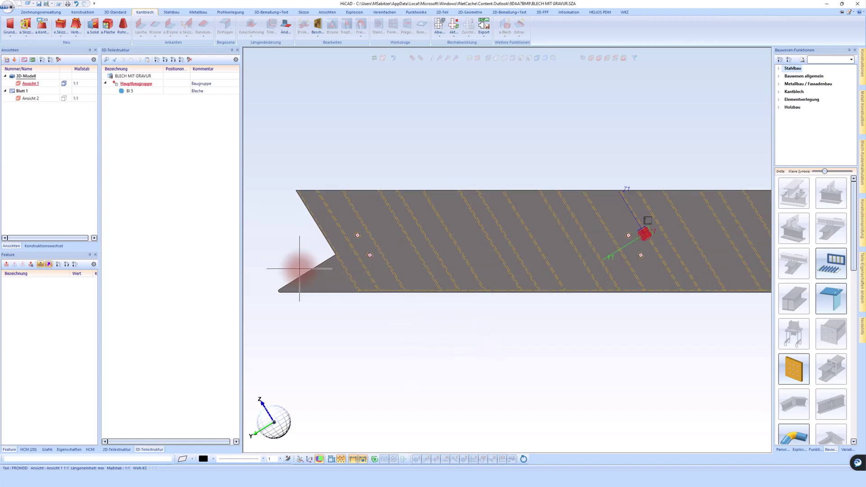
{"action": "scroll", "coordinate": [343, 268], "scroll_direction": "up", "scroll_amount": 1}
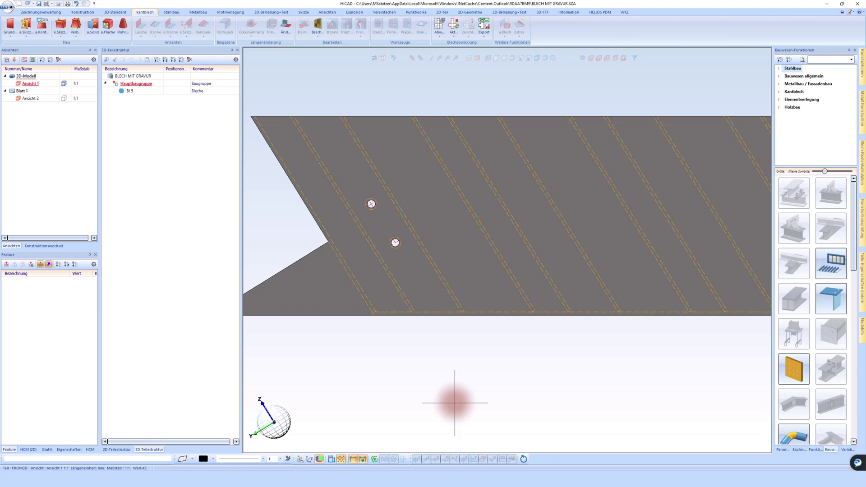
{"action": "left_click", "coordinate": [482, 37]}
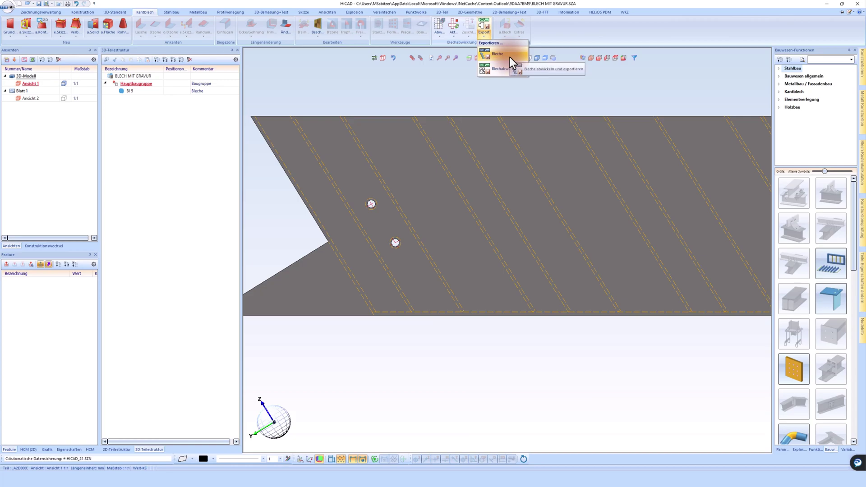
{"action": "left_click", "coordinate": [510, 57]}
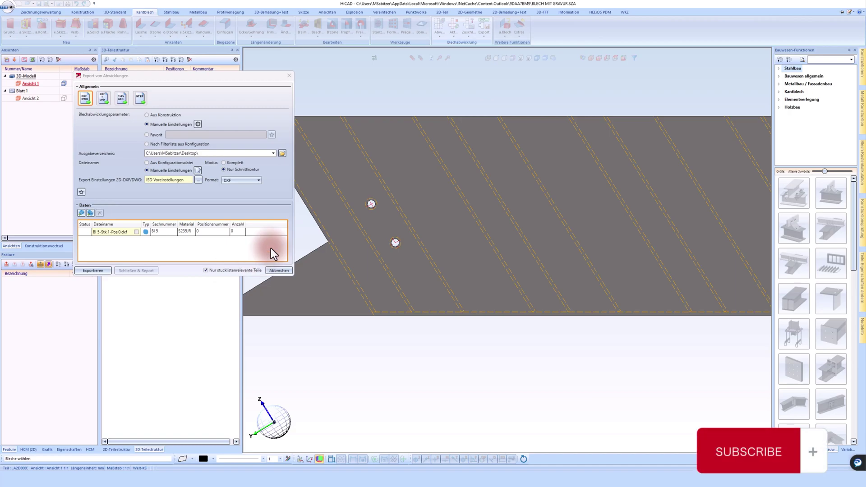
{"action": "left_click", "coordinate": [279, 271]}
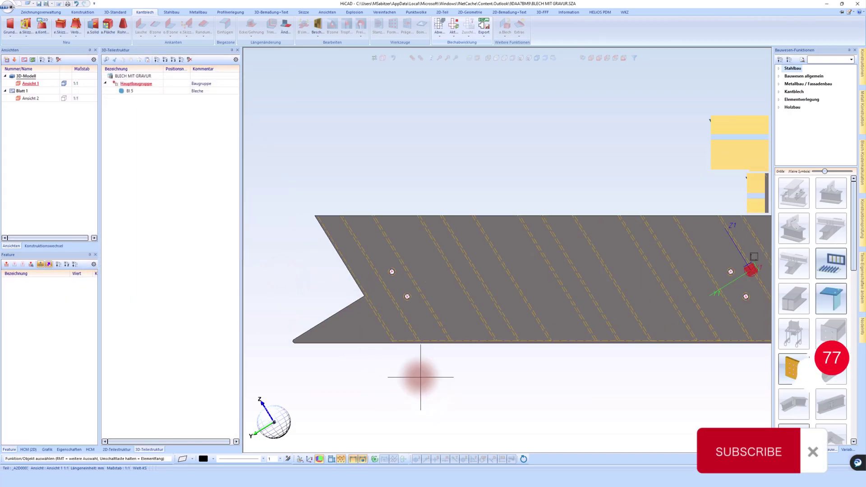
{"action": "scroll", "coordinate": [341, 296], "scroll_direction": "up", "scroll_amount": 2}
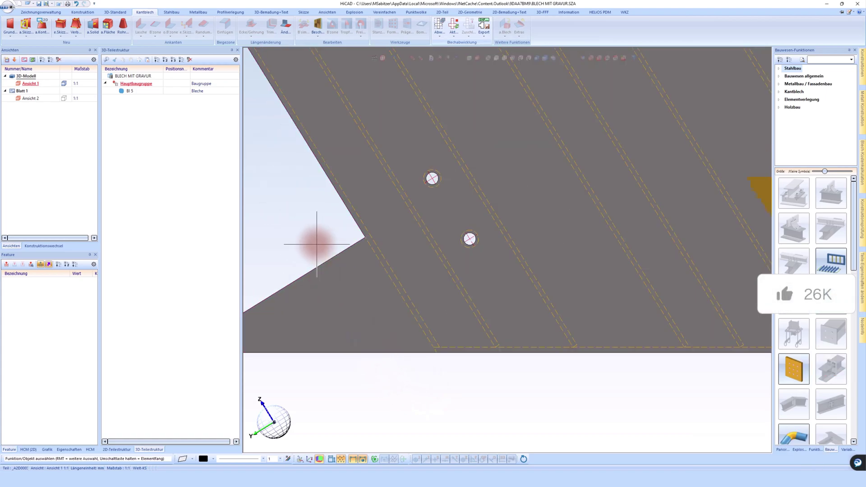
{"action": "left_click", "coordinate": [568, 12]}
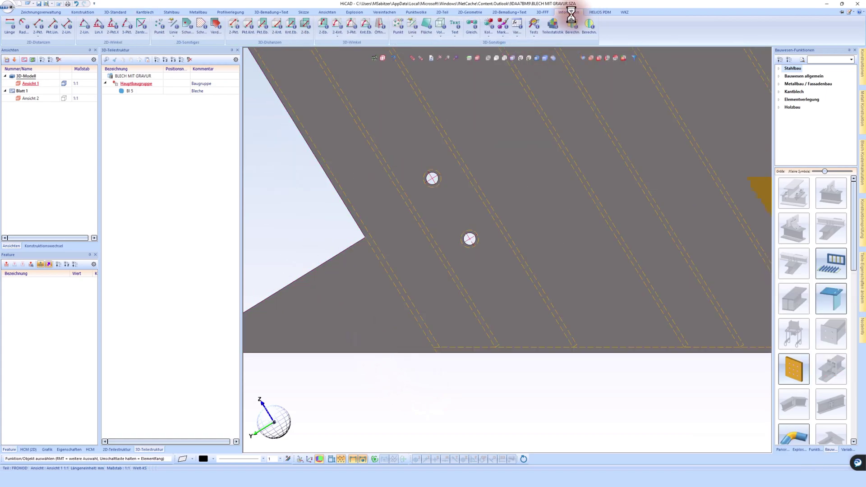
{"action": "left_click", "coordinate": [416, 23]}
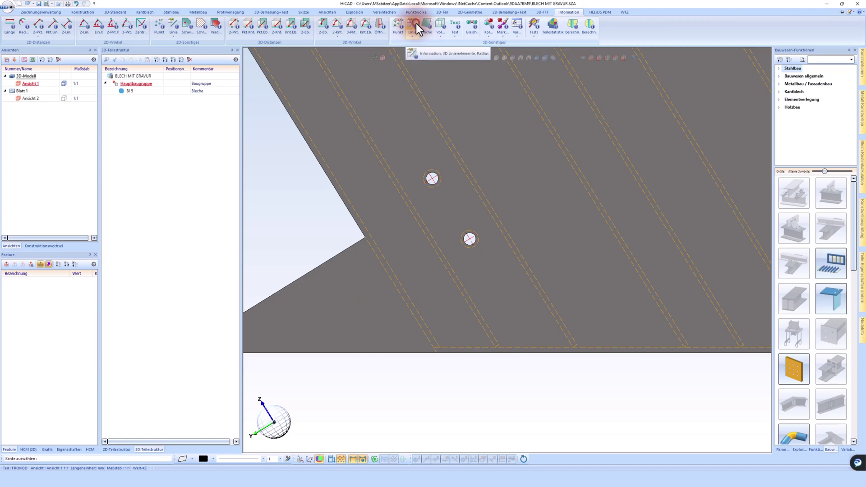
{"action": "left_click", "coordinate": [396, 262]}
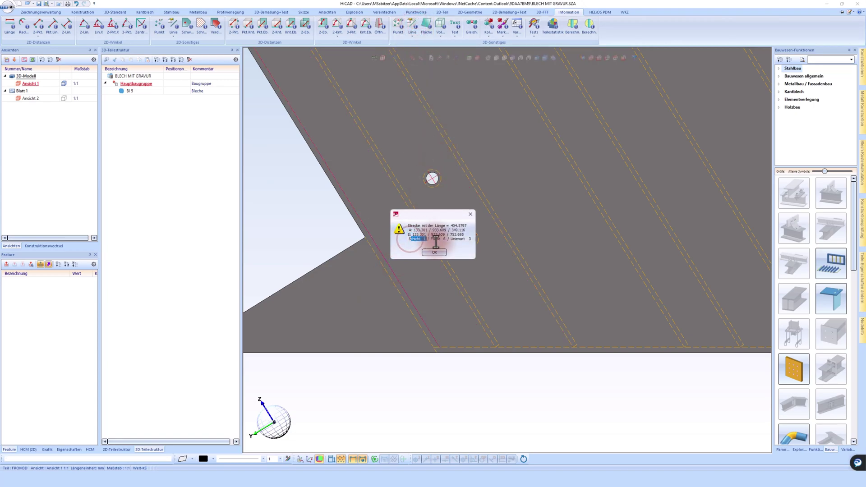
{"action": "left_click_drag", "start_coordinate": [447, 239], "coordinate": [433, 239]}
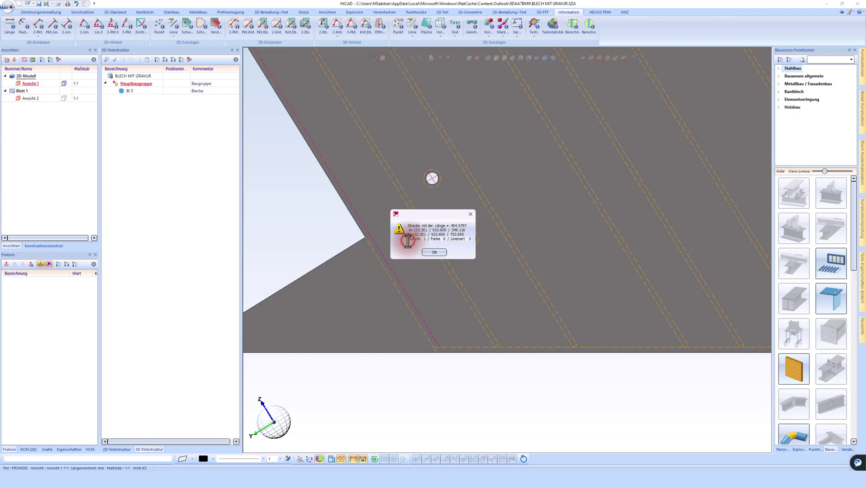
{"action": "left_click_drag", "start_coordinate": [407, 240], "coordinate": [472, 239]}
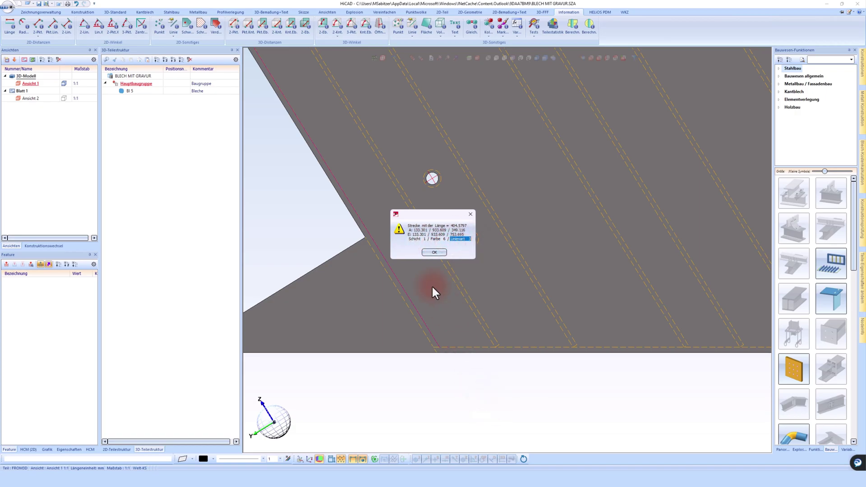
{"action": "left_click", "coordinate": [434, 253]}
{"action": "left_click", "coordinate": [512, 226]}
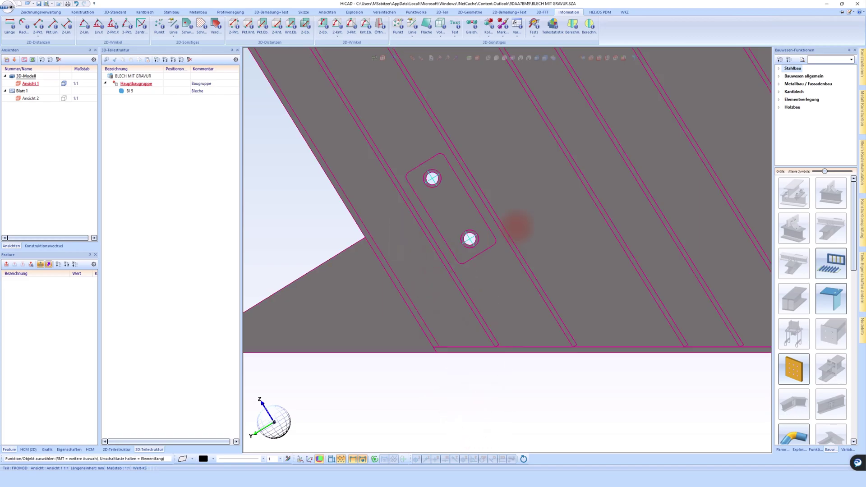
{"action": "left_click", "coordinate": [154, 13]}
Start the Bleche unfolding export and open its 2D-DXF/DWG export settings (release 2000, AC1015)
{"action": "left_click", "coordinate": [486, 37]}
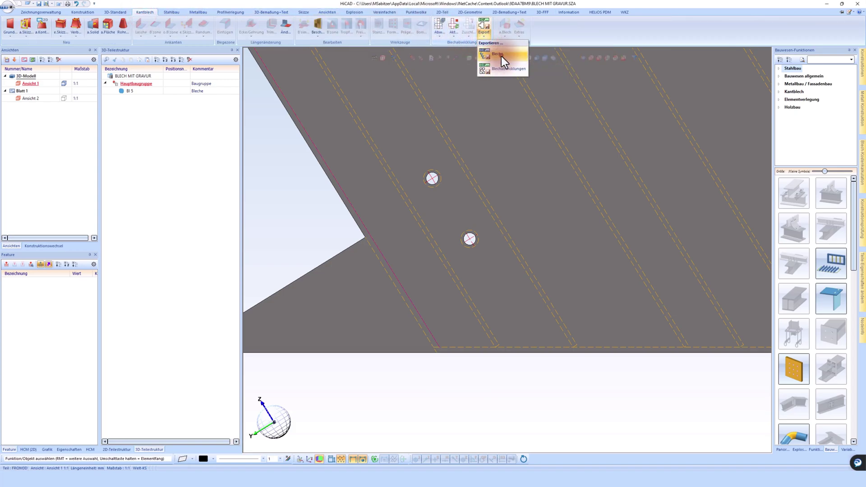
{"action": "left_click", "coordinate": [501, 56]}
{"action": "left_click", "coordinate": [513, 198]}
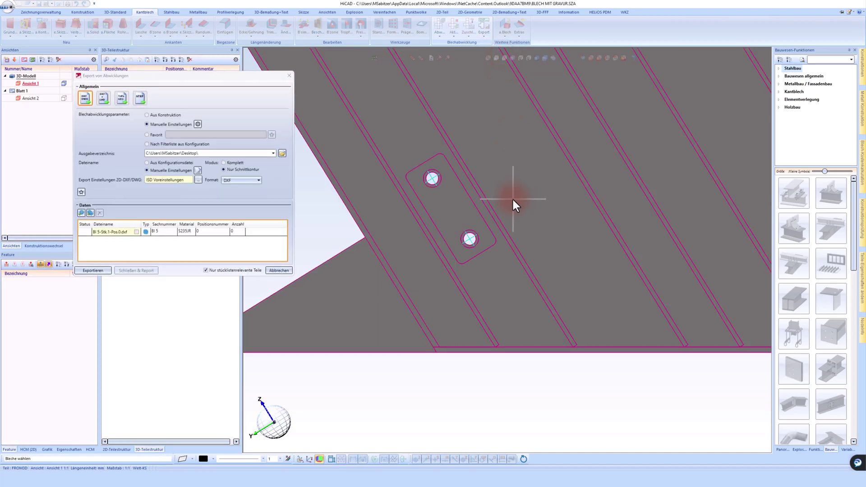
{"action": "left_click", "coordinate": [237, 107]}
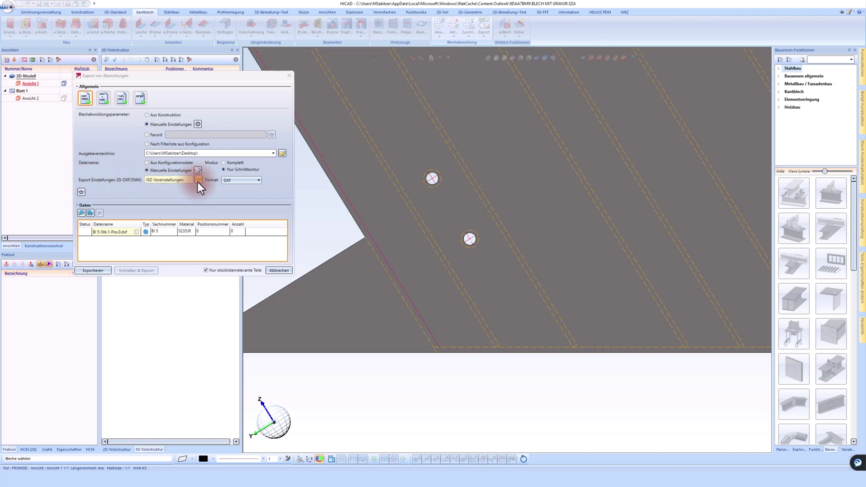
{"action": "left_click", "coordinate": [222, 185]}
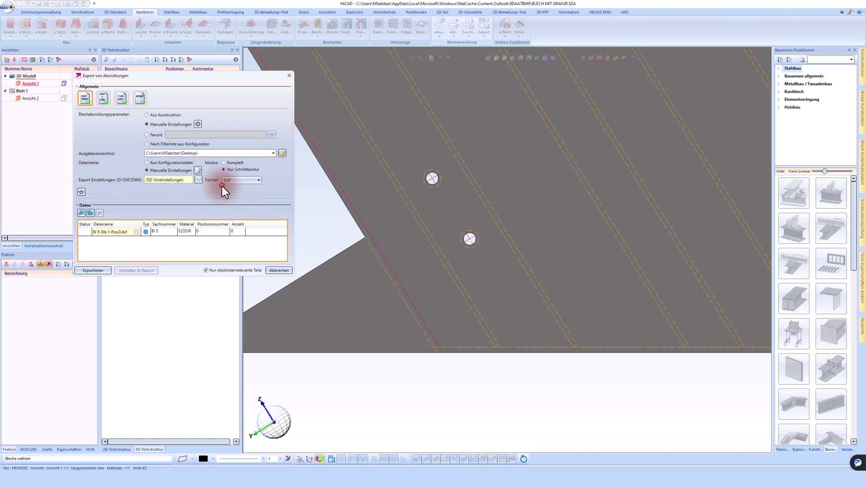
{"action": "left_click_drag", "start_coordinate": [189, 57], "coordinate": [462, 114]}
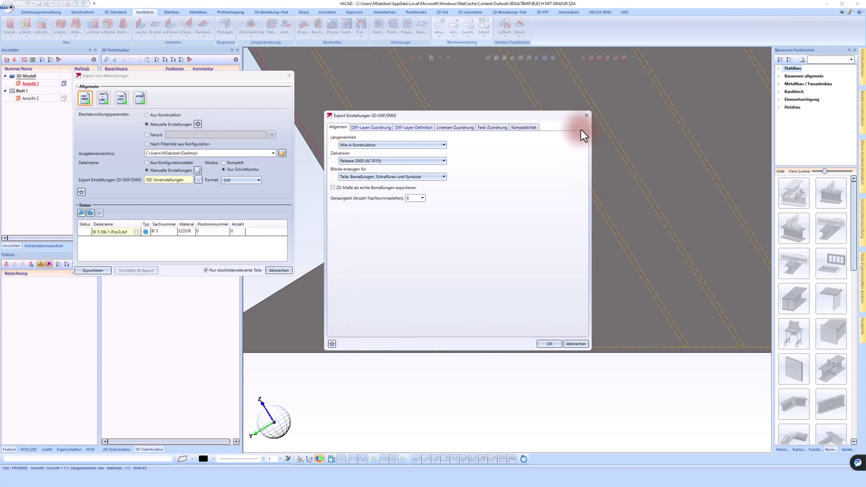
Add a DXF layer assignment sending layer 1, Orange, line type 3 lines to layer Gravur
{"action": "left_click", "coordinate": [363, 127]}
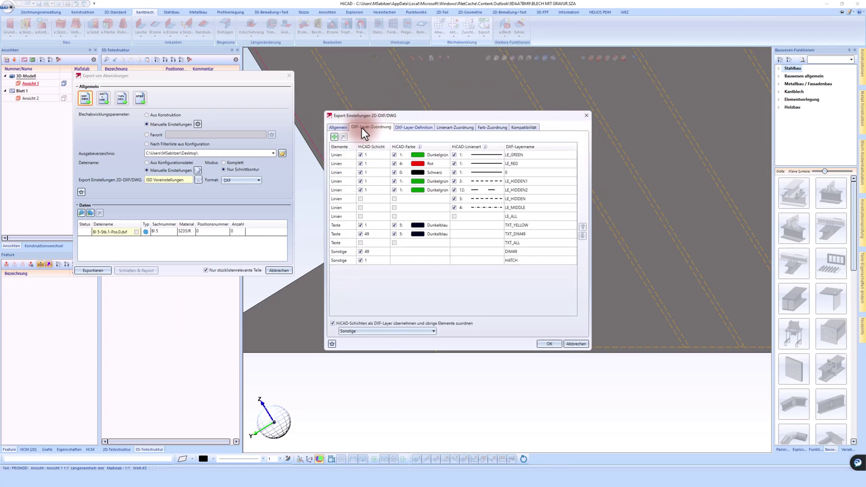
{"action": "left_click", "coordinate": [333, 137]}
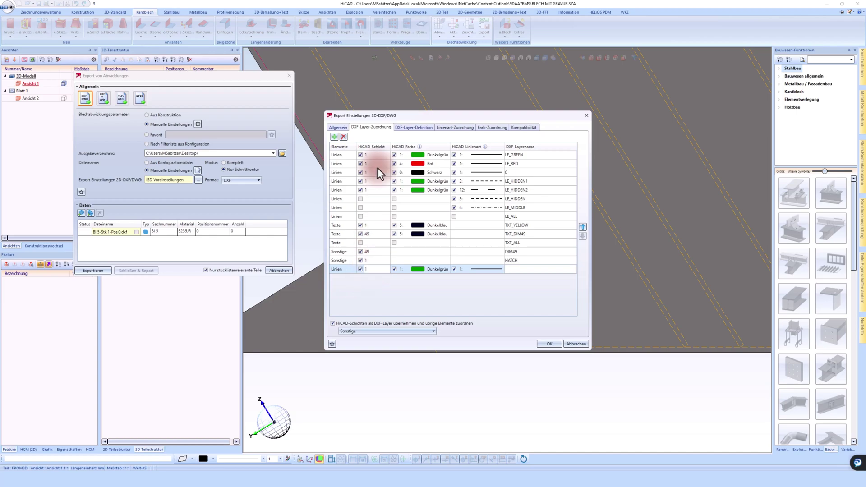
{"action": "left_click", "coordinate": [381, 268]}
{"action": "left_click", "coordinate": [378, 269]}
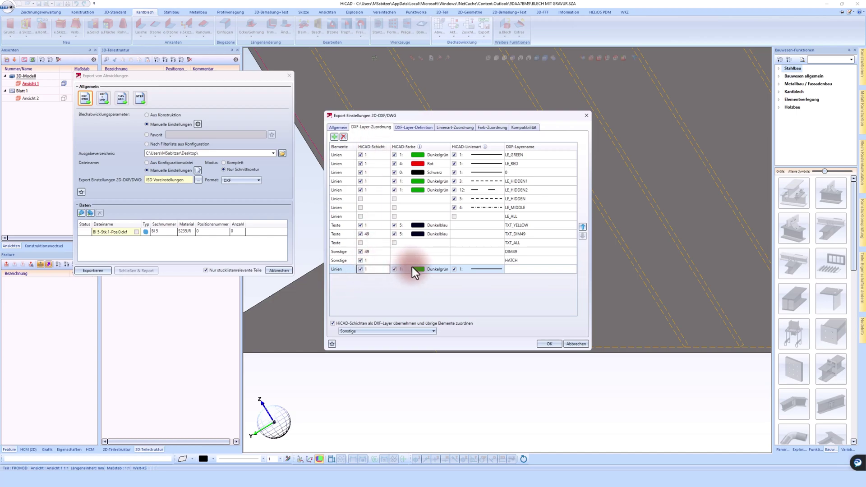
{"action": "left_click", "coordinate": [426, 269]}
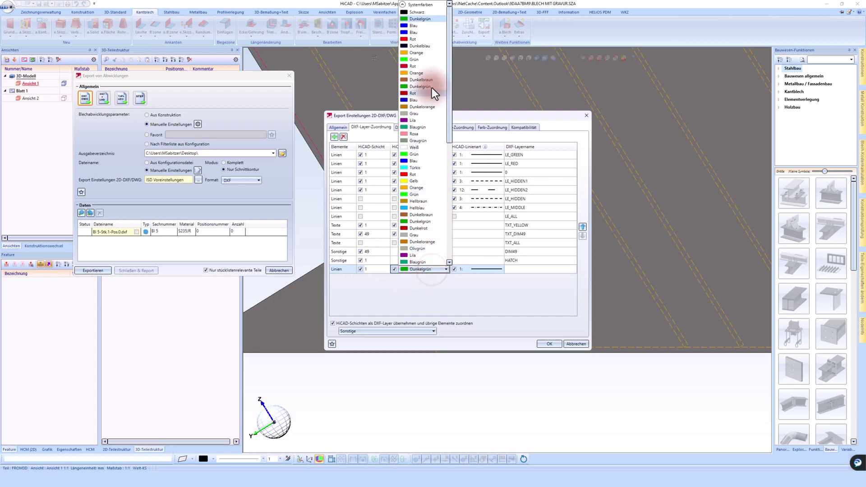
{"action": "left_click", "coordinate": [418, 53]}
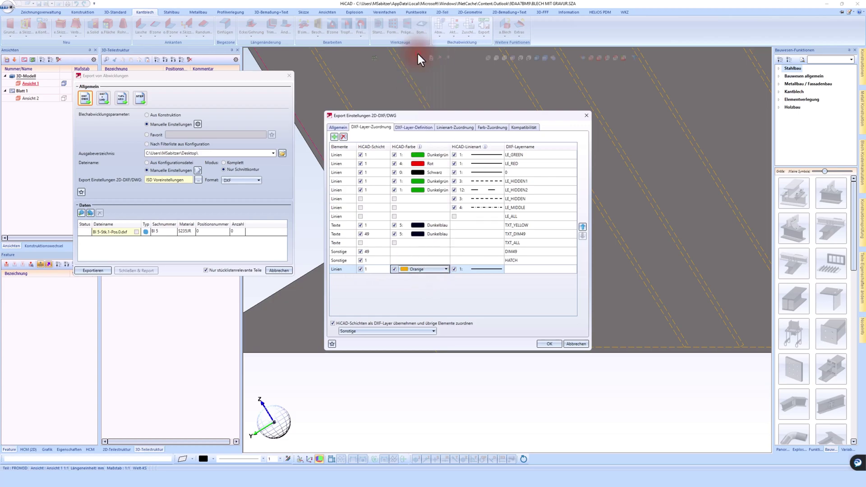
{"action": "left_click", "coordinate": [478, 271]}
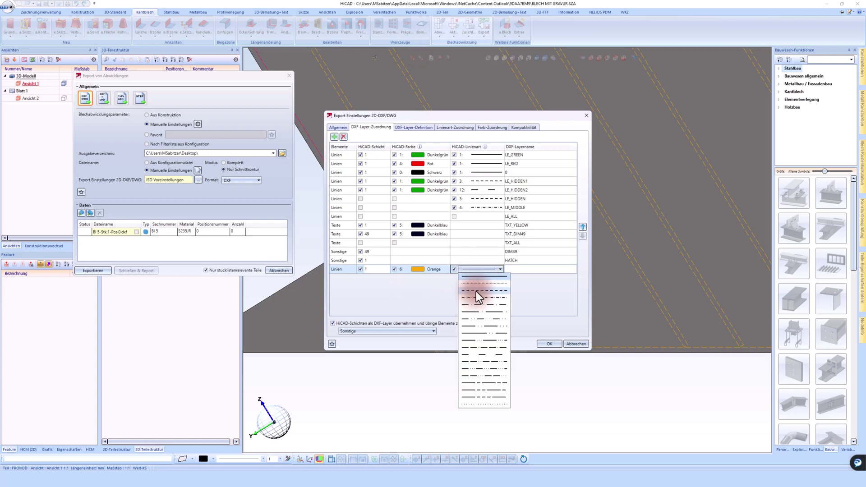
{"action": "left_click", "coordinate": [470, 291]}
{"action": "left_click", "coordinate": [510, 271]}
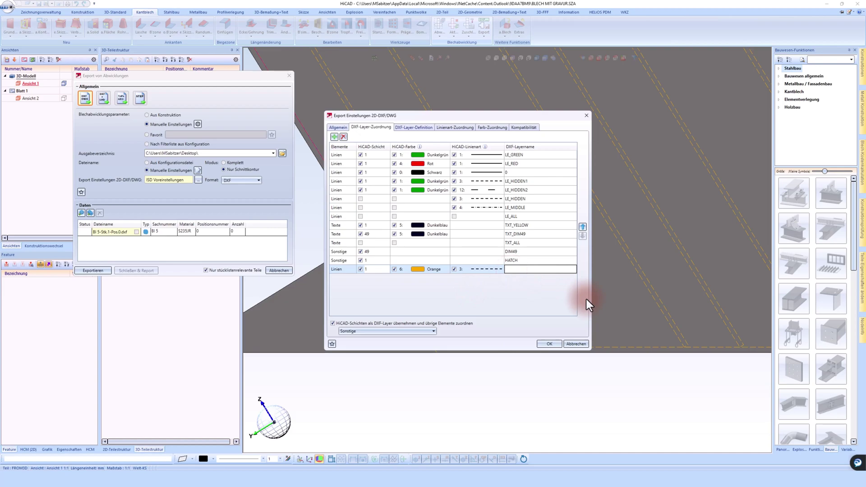
{"action": "type", "text": "Gr"}
{"action": "type", "text": "avur"}
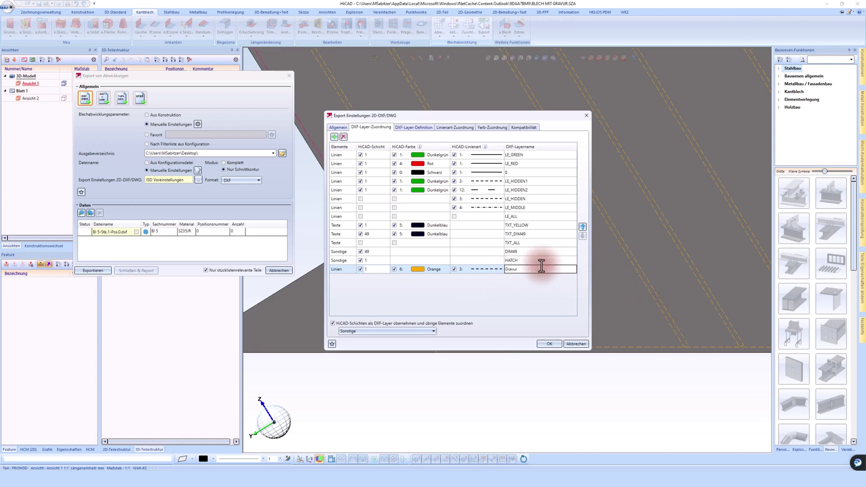
{"action": "left_click", "coordinate": [474, 253]}
Move the Gravur assignment rule several positions up the list, below LE_MIDDLE
{"action": "left_click", "coordinate": [526, 270]}
{"action": "left_click", "coordinate": [583, 227]}
{"action": "left_click", "coordinate": [583, 227]}
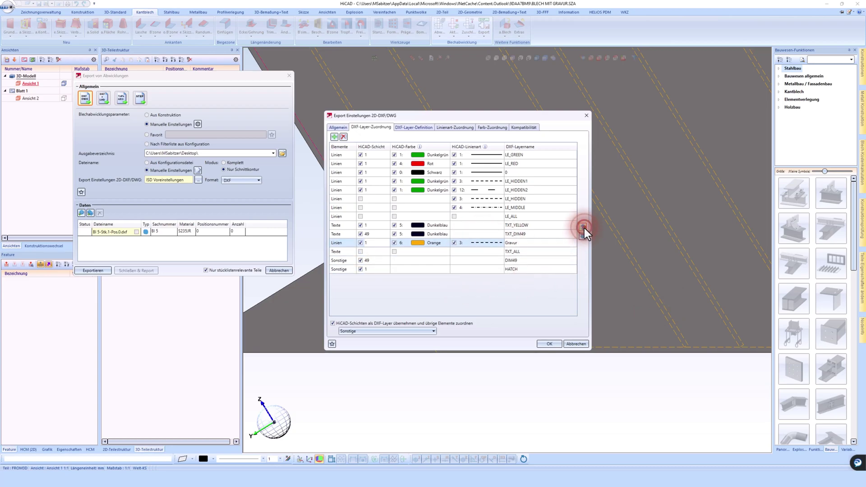
{"action": "left_click", "coordinate": [584, 227]}
{"action": "left_click", "coordinate": [583, 227]}
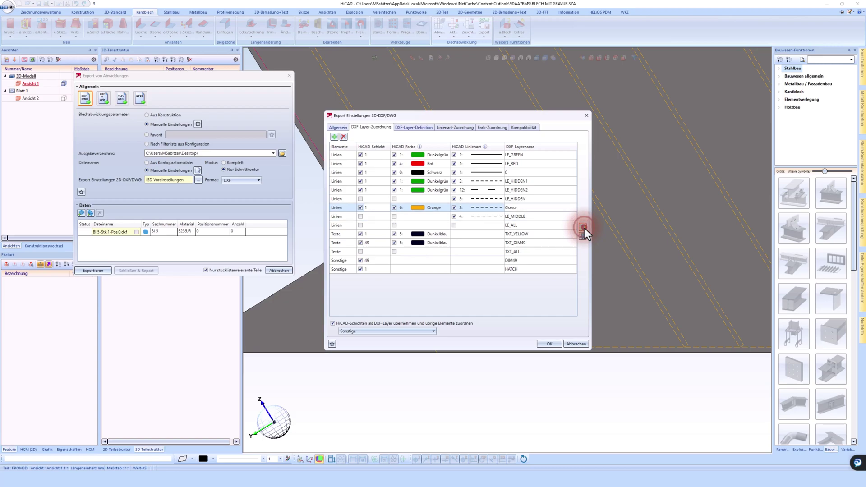
{"action": "left_click", "coordinate": [584, 227]}
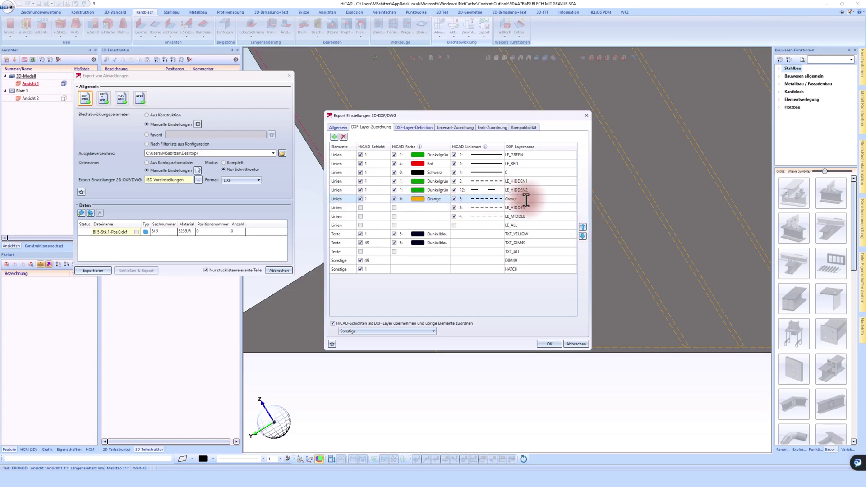
{"action": "left_click", "coordinate": [452, 196]}
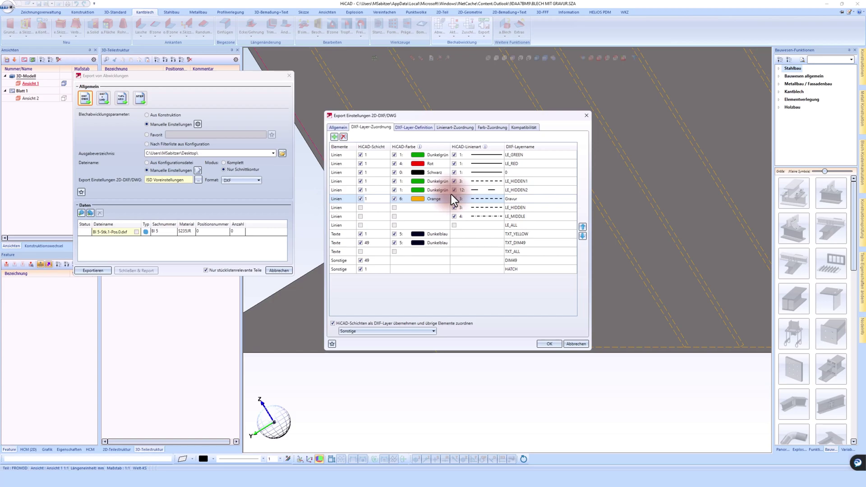
Add a new DXF layer definition named GRAVUR
{"action": "left_click", "coordinate": [416, 128]}
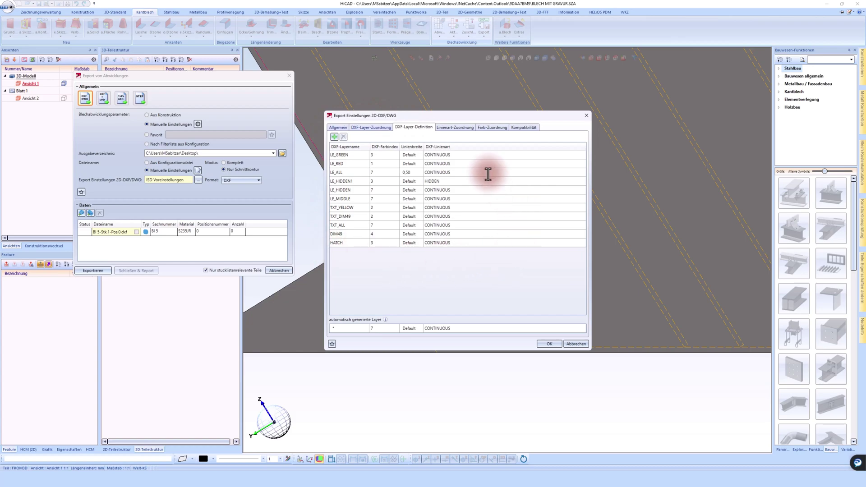
{"action": "left_click", "coordinate": [334, 137]}
{"action": "left_click", "coordinate": [351, 252]}
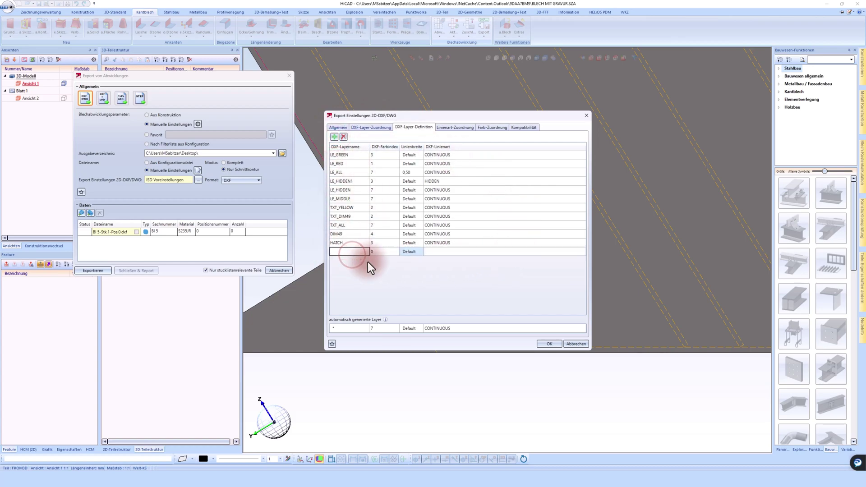
{"action": "type", "text": "Gravur"}
{"action": "key", "text": "BackSpace"}
{"action": "key", "text": "BackSpace"}
{"action": "key", "text": "BackSpace"}
{"action": "type", "text": "RAVU"}
{"action": "type", "text": "R"}
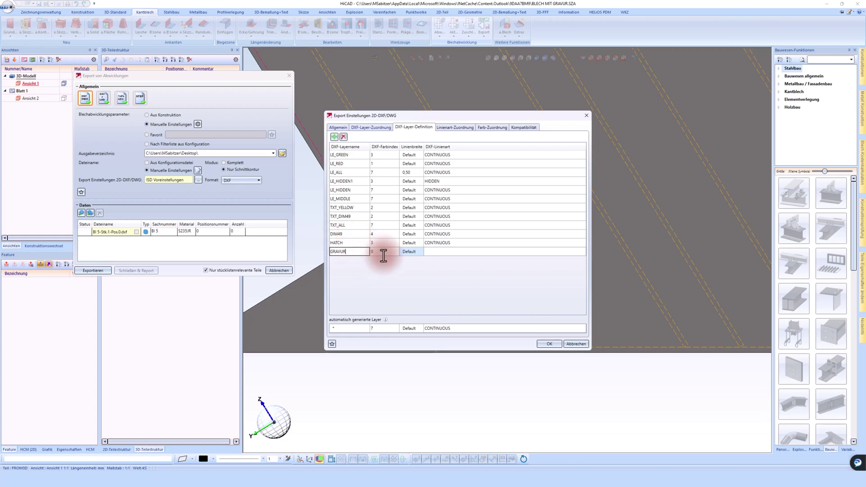
{"action": "left_click", "coordinate": [384, 253]}
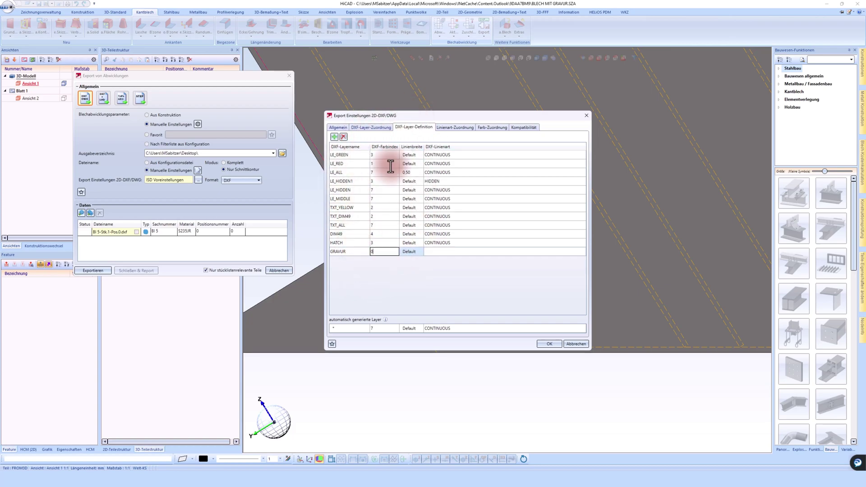
Give the GRAVUR layer DXF colour index 2 and the HIDDEN linetype
{"action": "double_click", "coordinate": [384, 247]}
{"action": "type", "text": "2"}
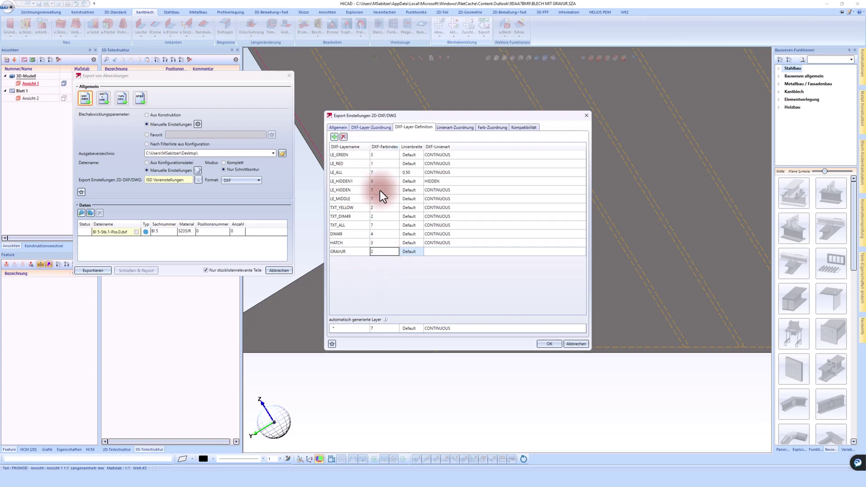
{"action": "left_click", "coordinate": [379, 244]}
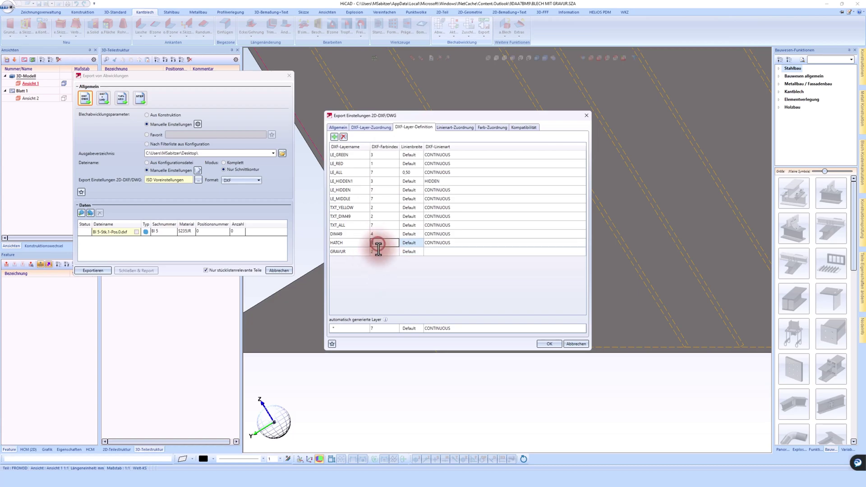
{"action": "left_click", "coordinate": [438, 256]}
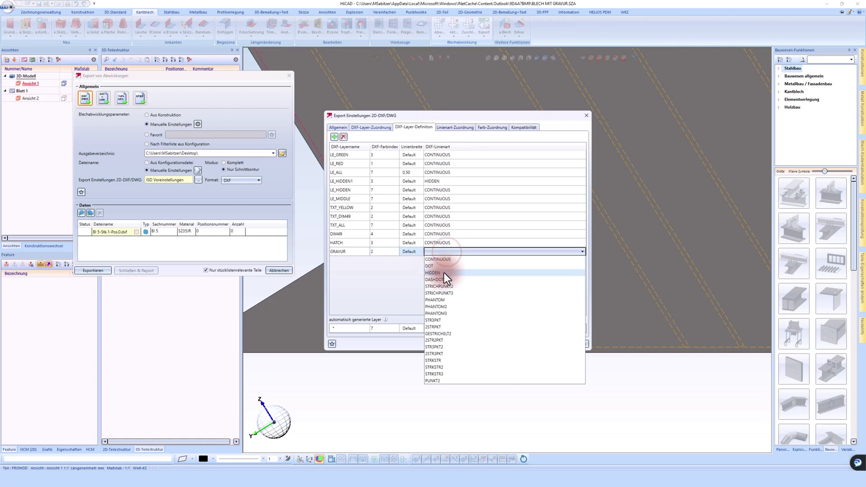
{"action": "left_click", "coordinate": [444, 272]}
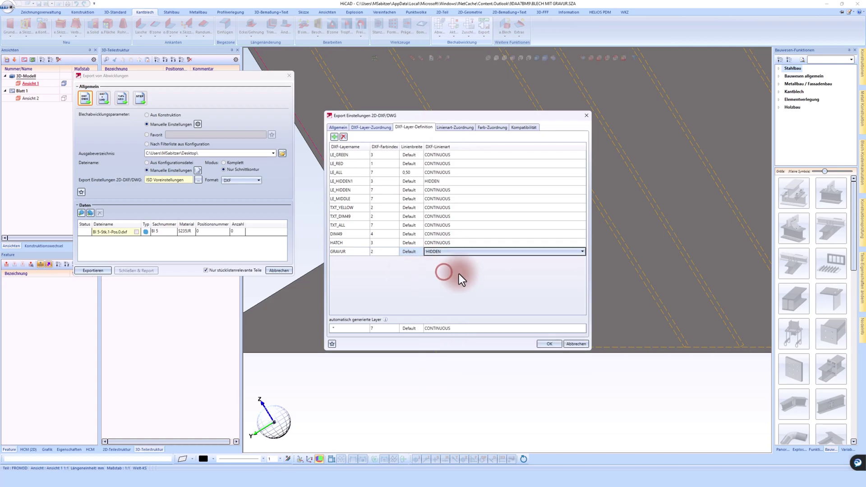
{"action": "left_click", "coordinate": [461, 128]}
In the Farb-Zuordnung table, set the Orange row's DXF colour index to 2
{"action": "left_click", "coordinate": [498, 128]}
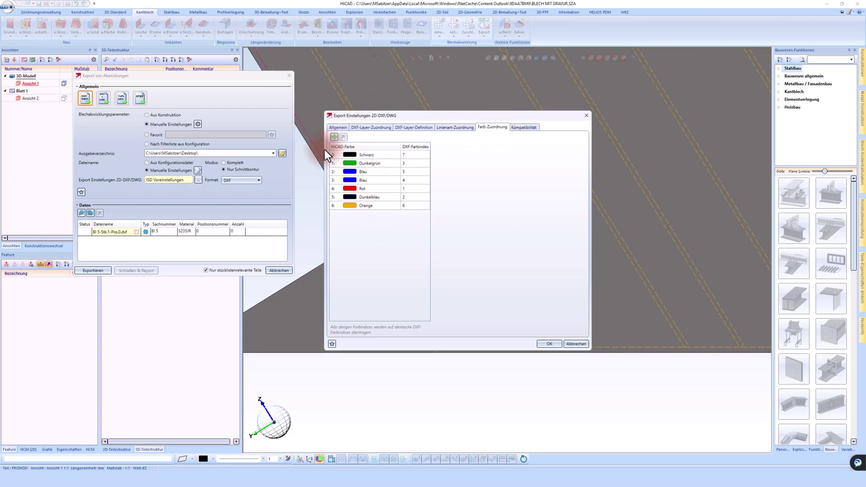
{"action": "left_click", "coordinate": [338, 207]}
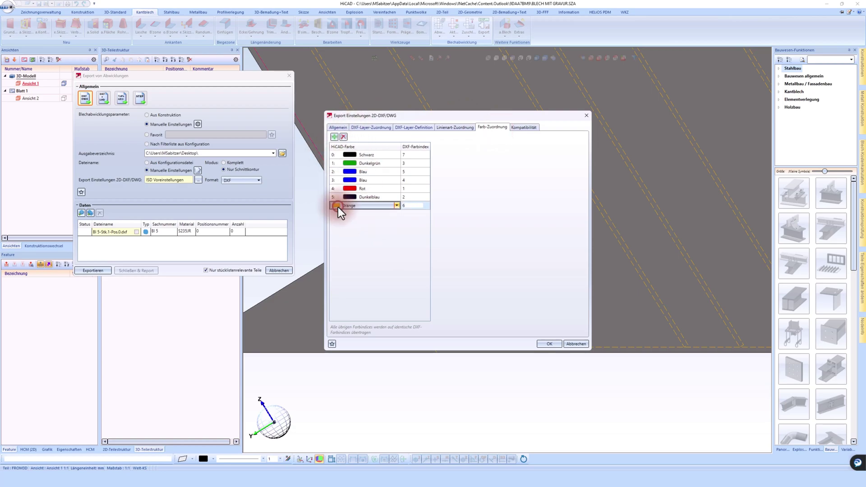
{"action": "left_click", "coordinate": [374, 205]}
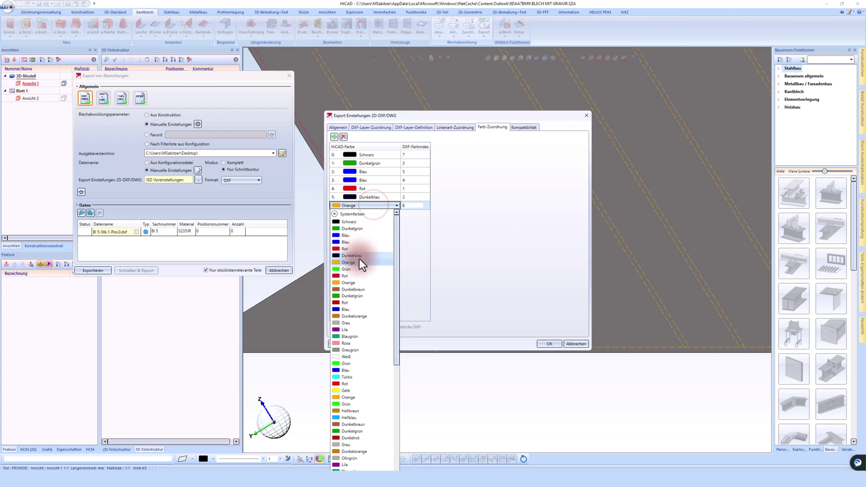
{"action": "left_click", "coordinate": [358, 262]}
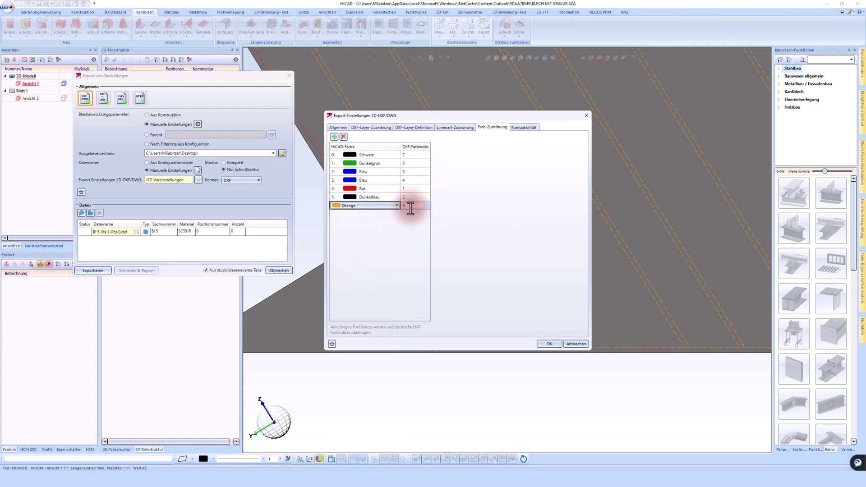
{"action": "left_click", "coordinate": [410, 205]}
{"action": "type", "text": "2"}
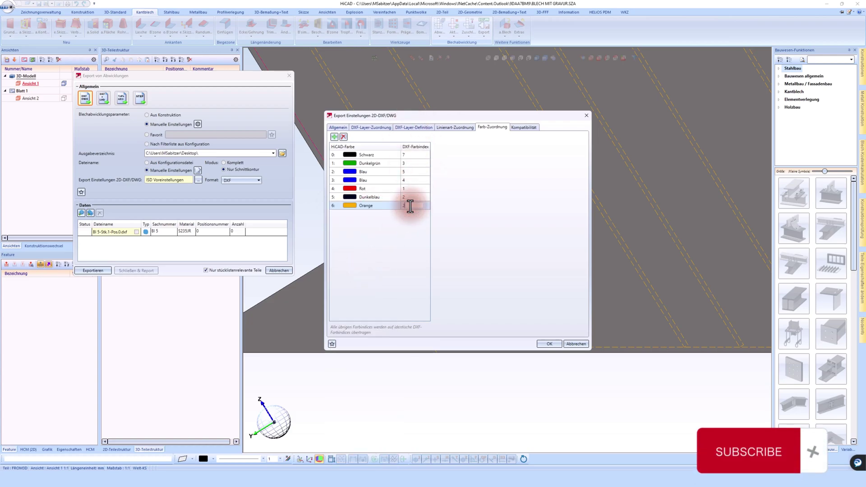
{"action": "left_click", "coordinate": [383, 188]}
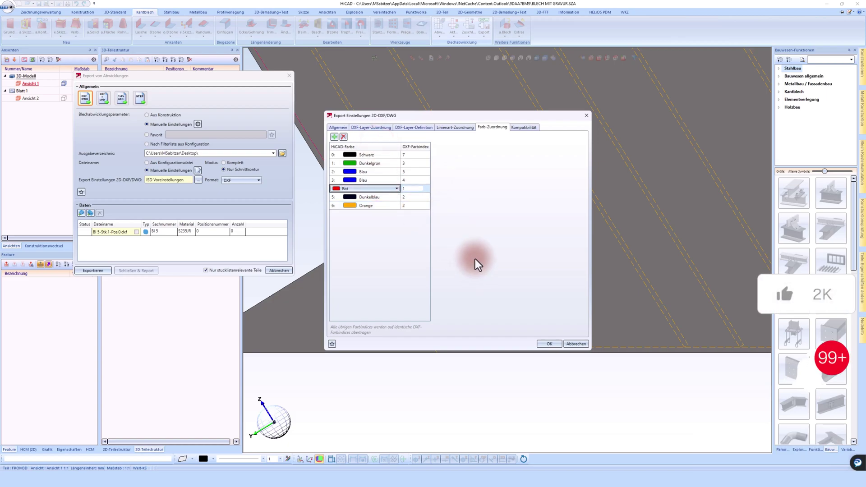
{"action": "left_click", "coordinate": [371, 127]}
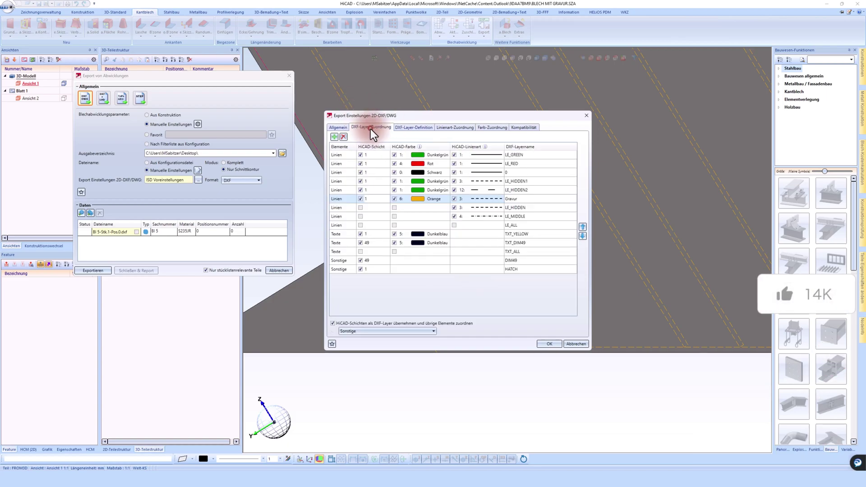
Check the Gravur rule, the GRAVUR layer definition and the Orange colour mapping
{"action": "left_click", "coordinate": [416, 199]}
{"action": "left_click", "coordinate": [424, 128]}
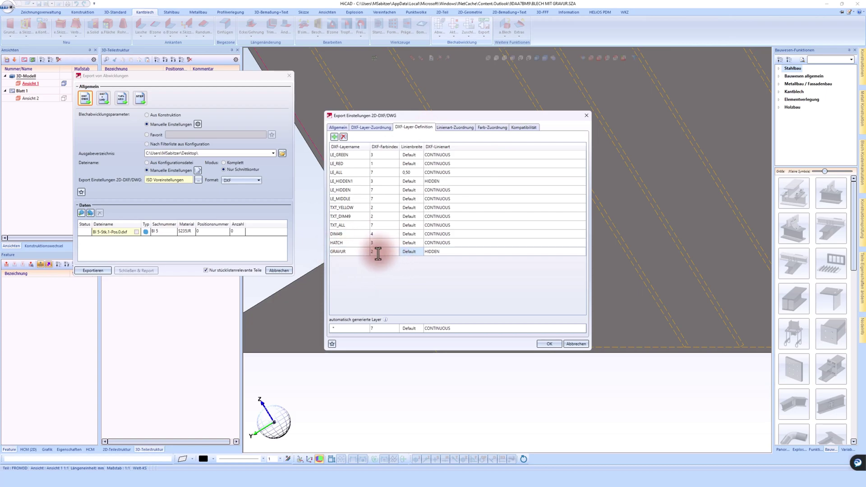
{"action": "left_click", "coordinate": [491, 128]}
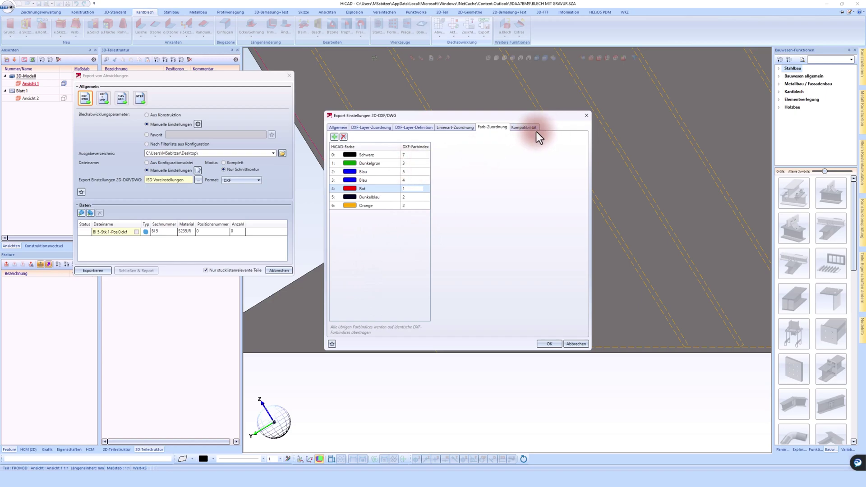
Store the DXF/DWG export settings as favourite GRAVUR and close the dialog with OK
{"action": "left_click", "coordinate": [333, 344]}
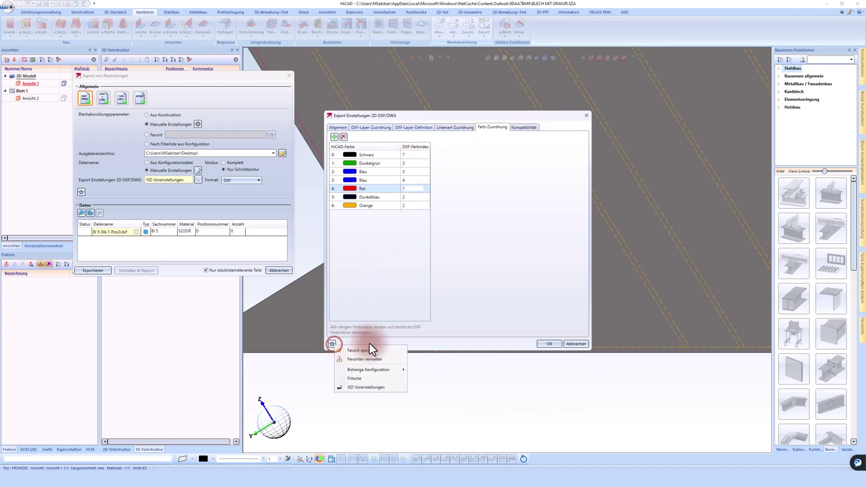
{"action": "left_click", "coordinate": [371, 353]}
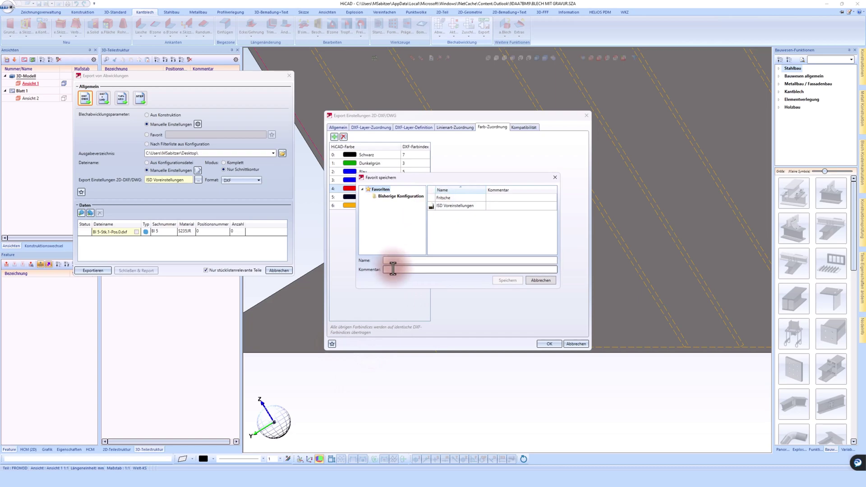
{"action": "type", "text": "D"}
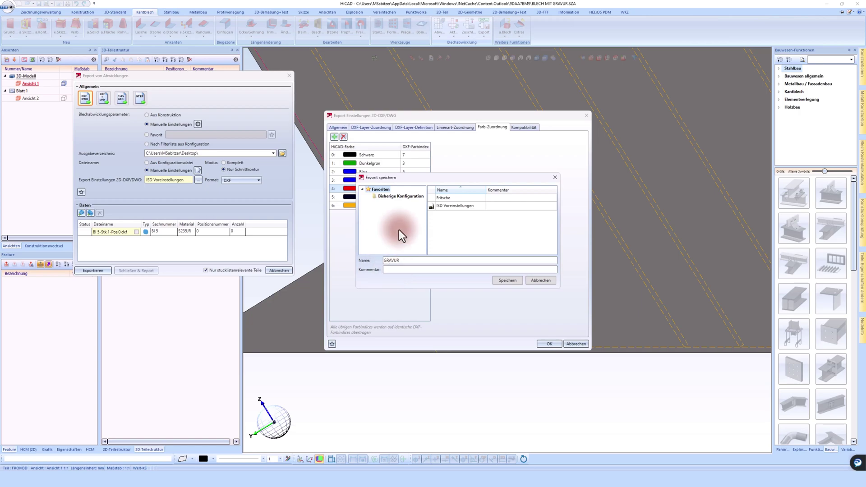
{"action": "left_click", "coordinate": [510, 280]}
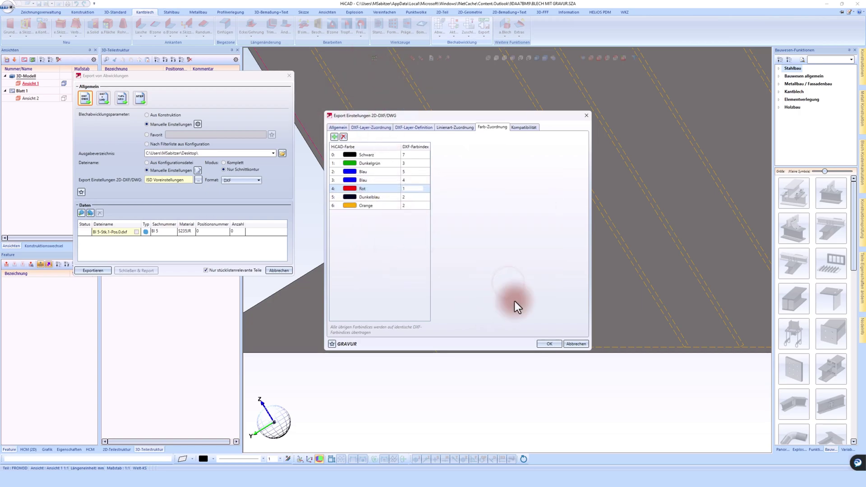
{"action": "left_click", "coordinate": [549, 345]}
Use manual unfolding parameters, load the Standard preset, and open Erweiterte Einstellungen
{"action": "left_click", "coordinate": [155, 222]}
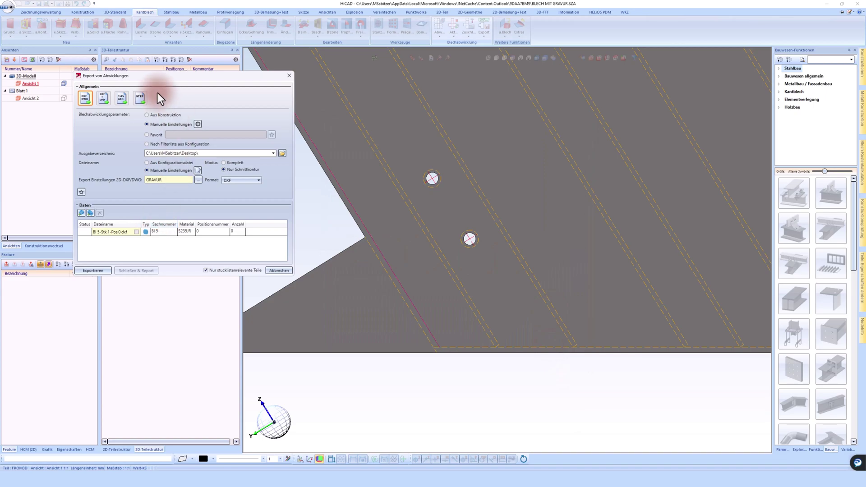
{"action": "left_click", "coordinate": [156, 115]}
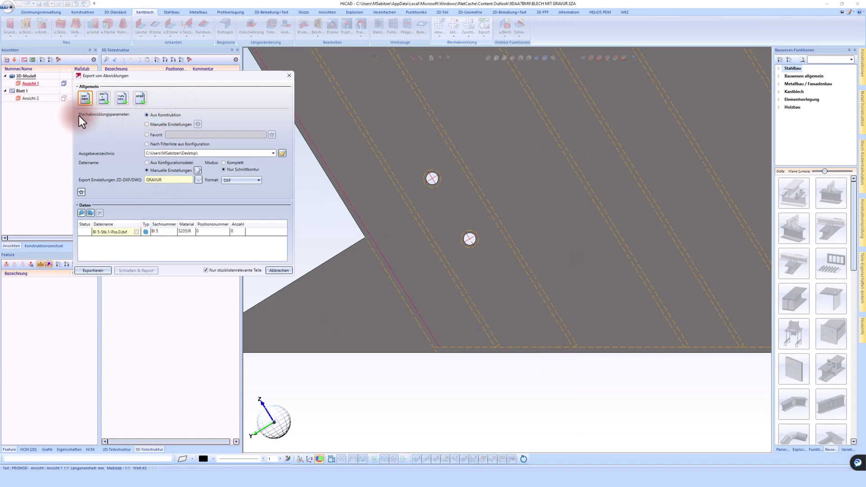
{"action": "left_click", "coordinate": [152, 124]}
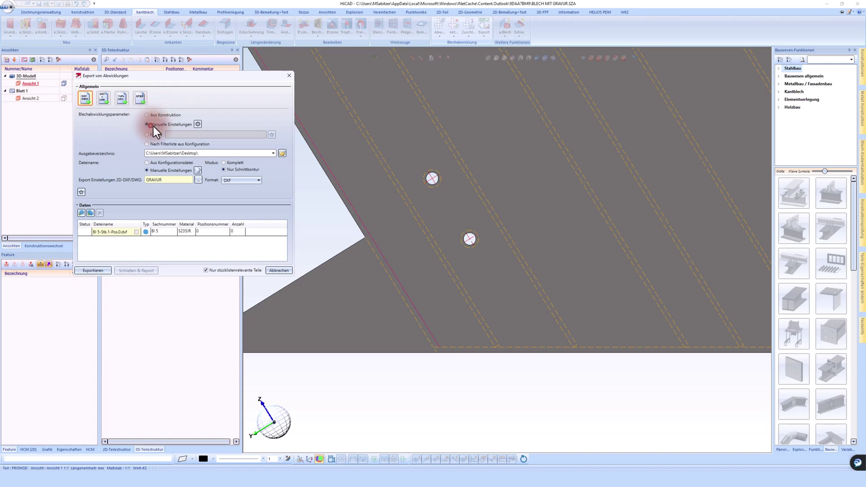
{"action": "left_click", "coordinate": [198, 124]}
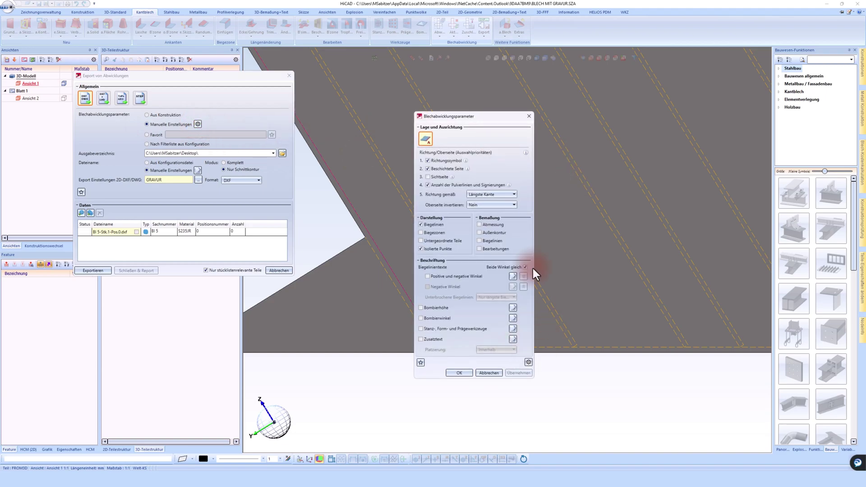
{"action": "left_click", "coordinate": [421, 363]}
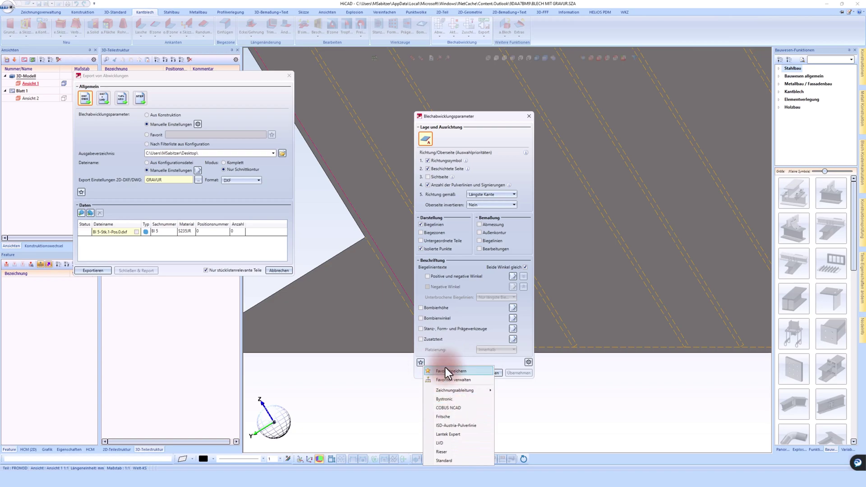
{"action": "left_click", "coordinate": [450, 460]}
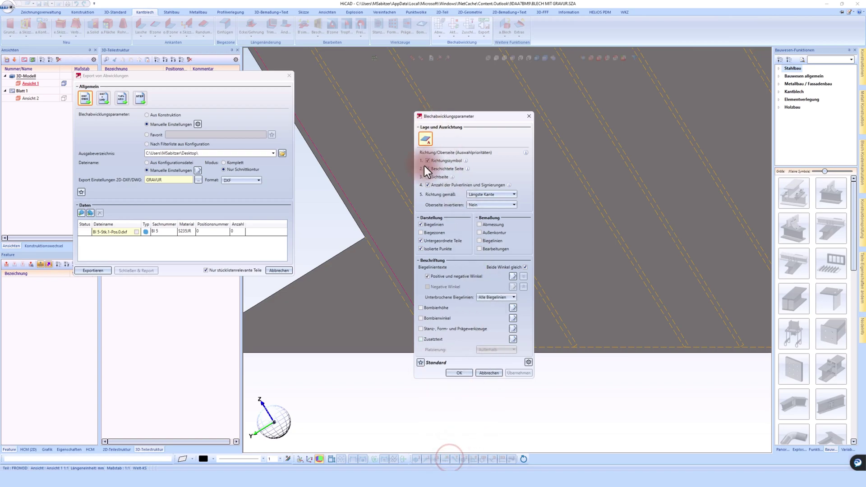
{"action": "left_click", "coordinate": [529, 362]}
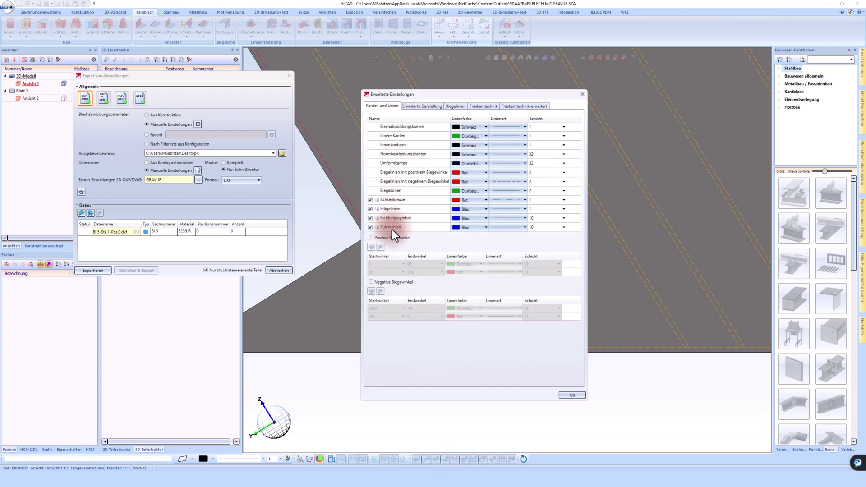
Set Pulverlinien to colour Orange, dashed line type and layer 1, then confirm
{"action": "left_click", "coordinate": [464, 229]}
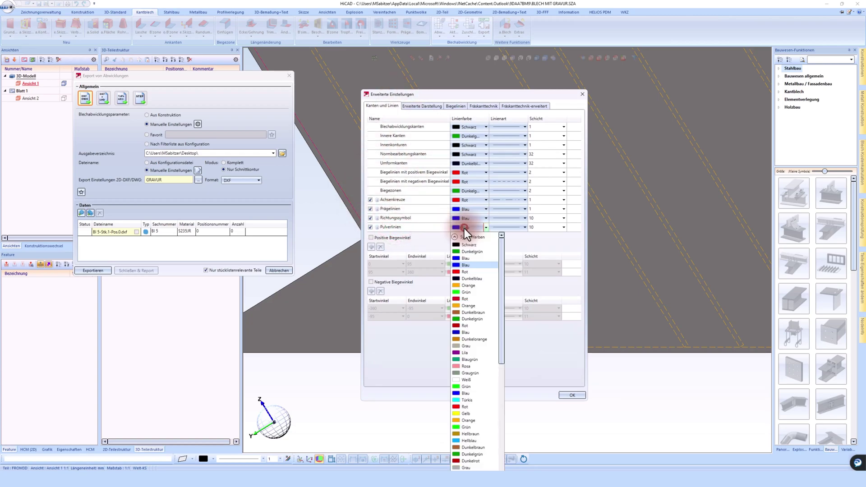
{"action": "left_click", "coordinate": [467, 288]}
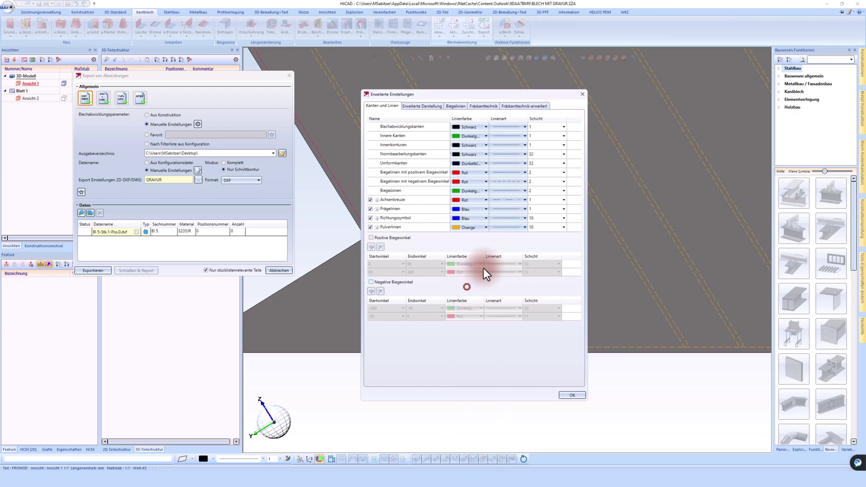
{"action": "left_click", "coordinate": [507, 229]}
{"action": "left_click", "coordinate": [507, 250]}
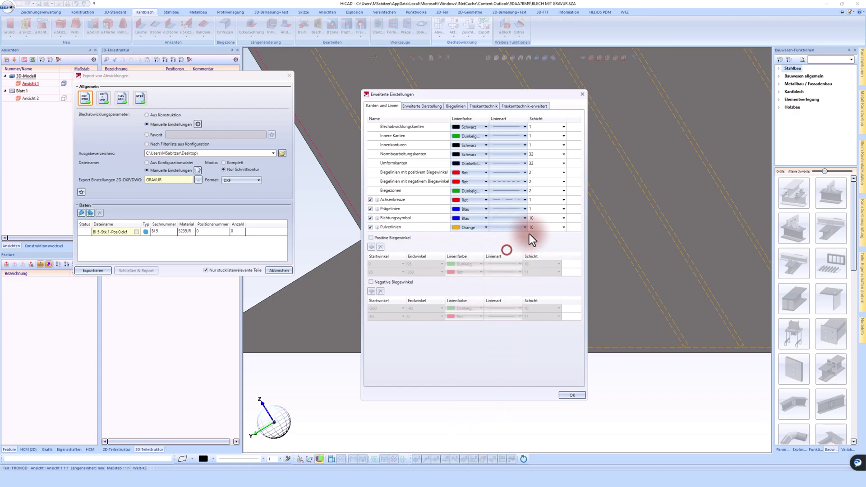
{"action": "left_click", "coordinate": [542, 228]}
{"action": "type", "text": "1"}
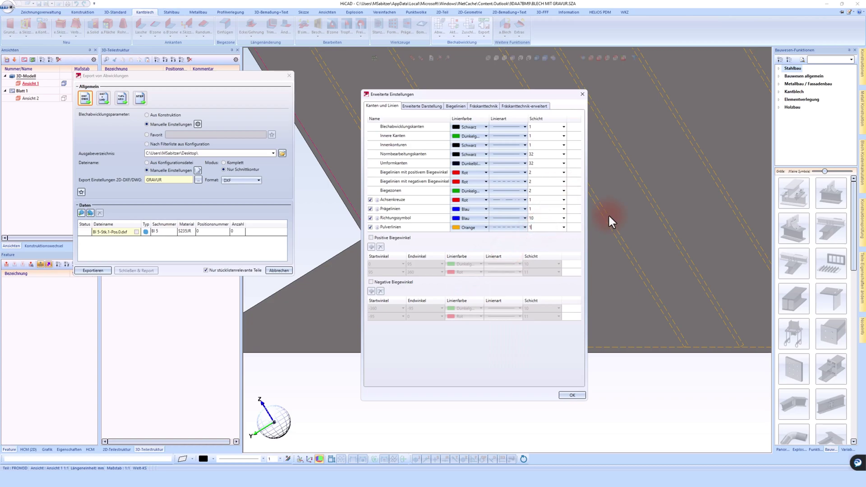
{"action": "left_click", "coordinate": [413, 150]}
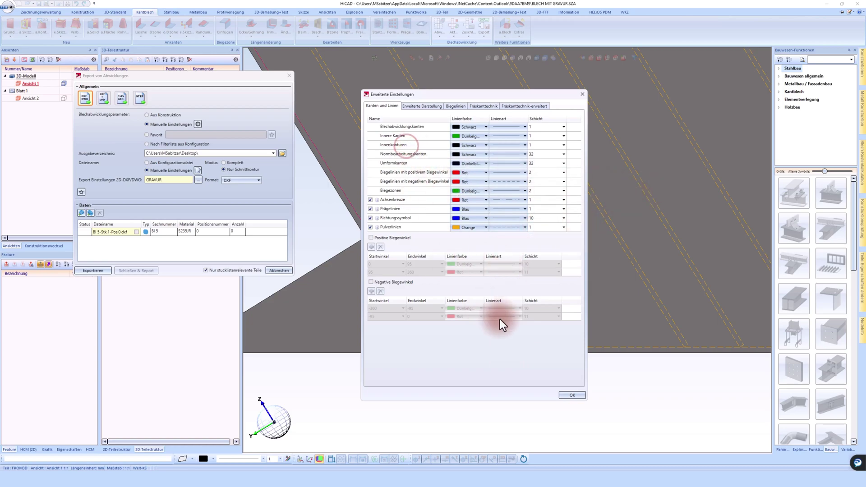
{"action": "left_click", "coordinate": [571, 397]}
Store the unfolding parameters as favourite 'Gravur' and accept Blechabwicklungsparameter with OK
{"action": "left_click", "coordinate": [421, 362]}
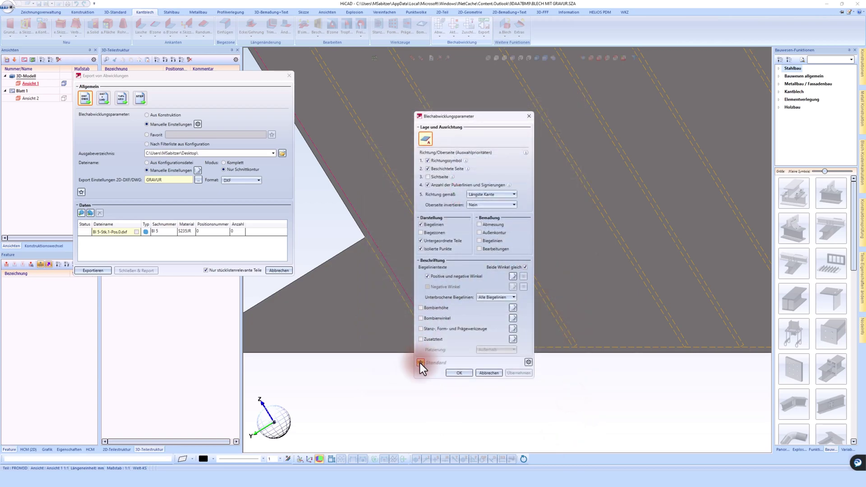
{"action": "left_click", "coordinate": [442, 366]}
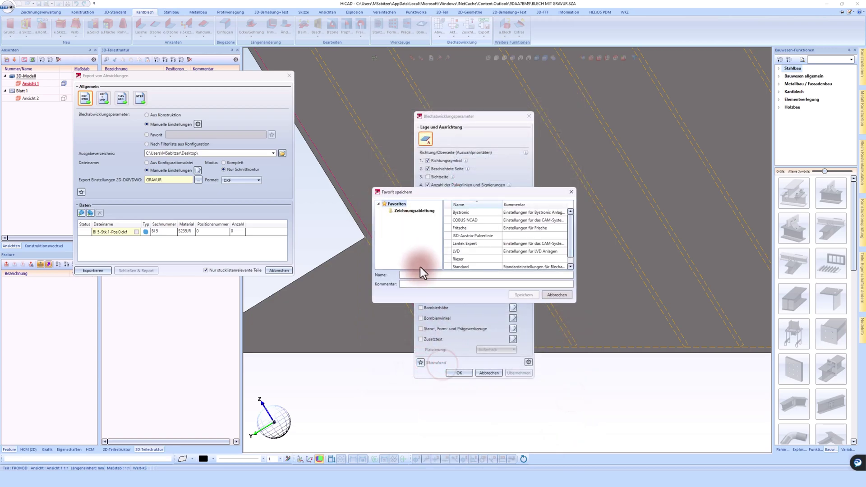
{"action": "type", "text": "Gra"}
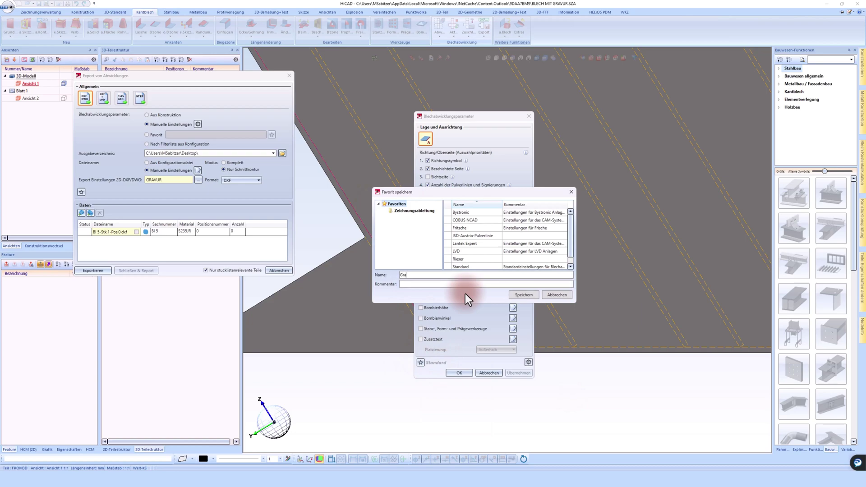
{"action": "type", "text": "vur"}
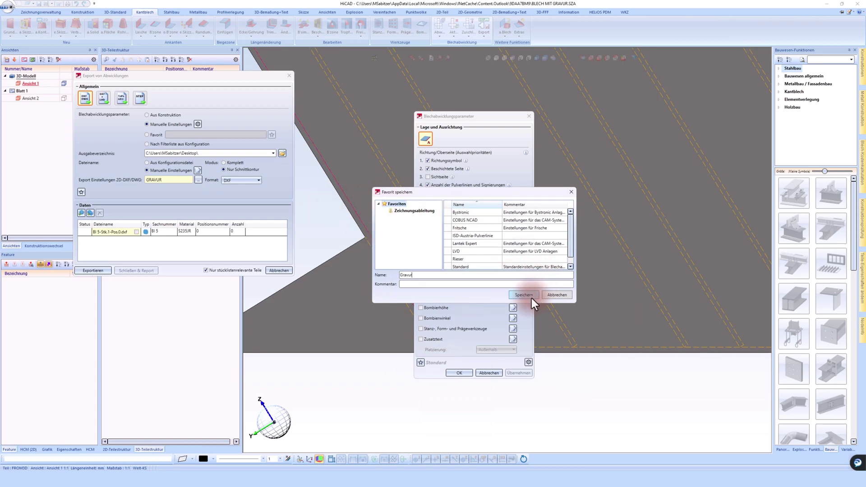
{"action": "left_click", "coordinate": [522, 297]}
{"action": "left_click_drag", "start_coordinate": [443, 117], "coordinate": [326, 71]}
{"action": "left_click", "coordinate": [341, 328]}
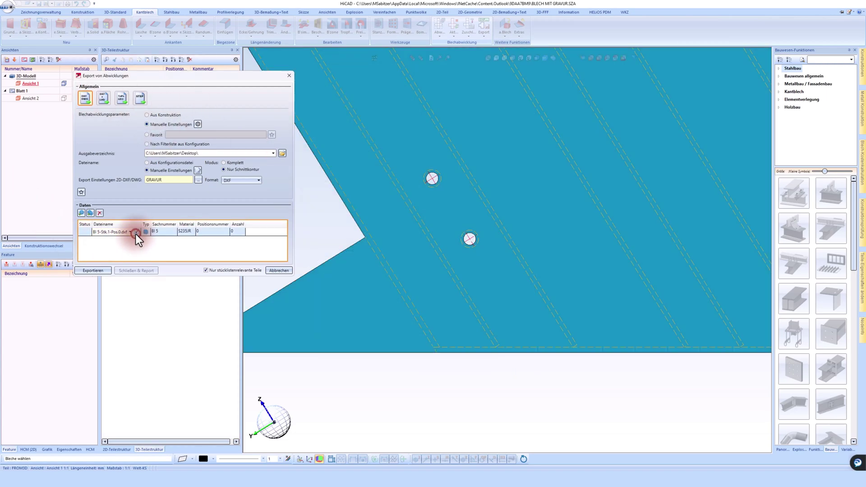
Export the sheet's unfolding to the desktop as Bl1.dxf and open it in DWG TrueView
{"action": "left_click", "coordinate": [118, 233]}
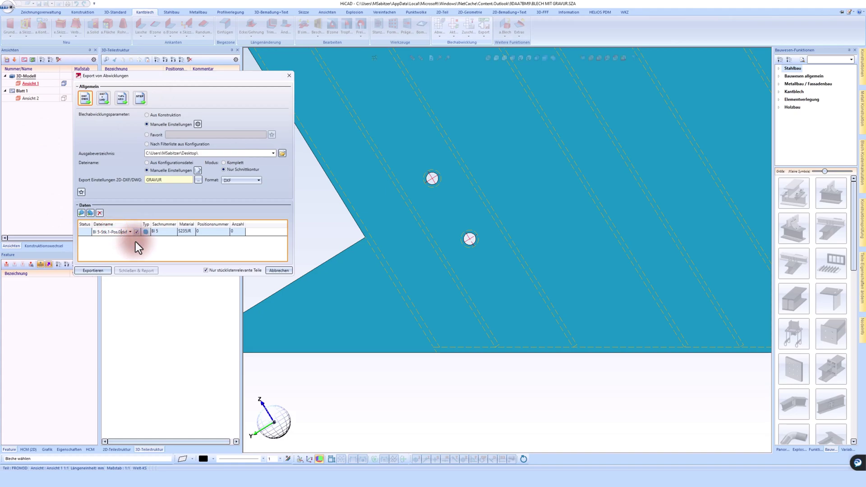
{"action": "key", "text": "shift+Home"}
{"action": "type", "text": "Bl"}
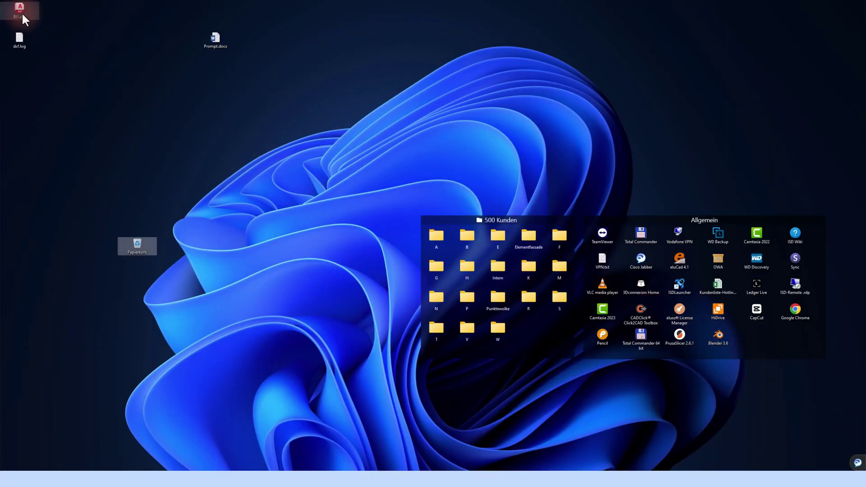
{"action": "double_click", "coordinate": [19, 9]}
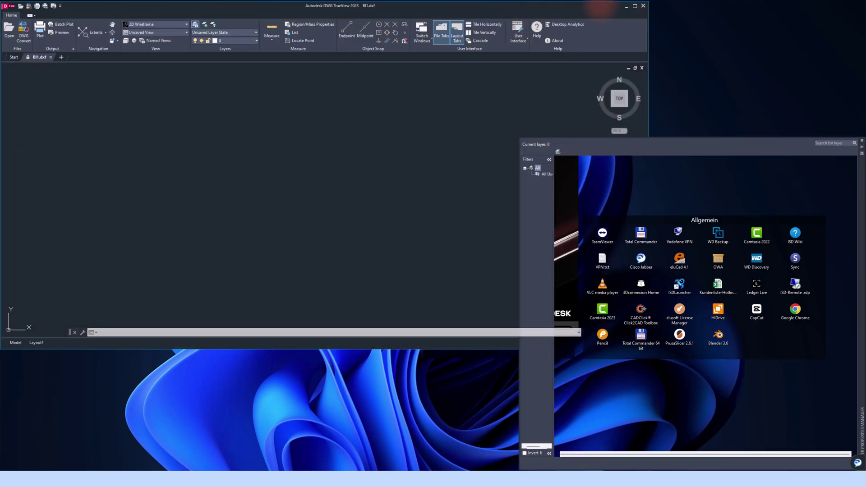
Maximize DWG TrueView, fit the whole unfolding in view and select the GRAVUR layer
{"action": "left_click", "coordinate": [635, 6]}
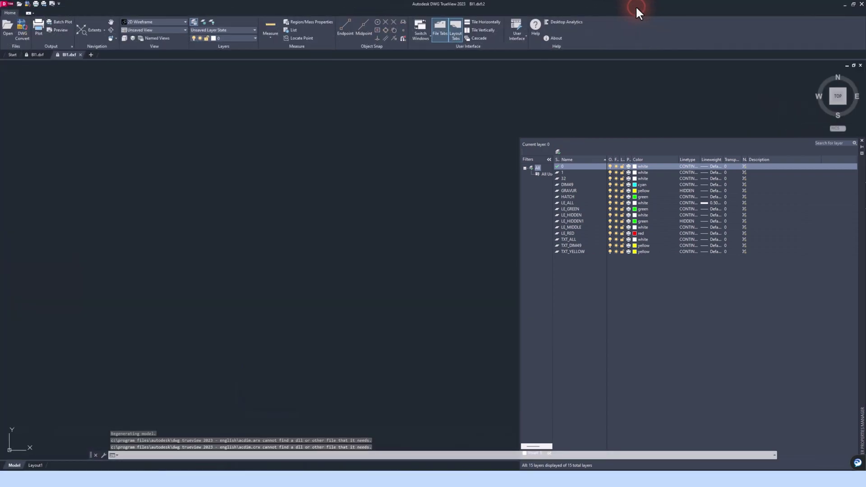
{"action": "middle_click", "coordinate": [379, 233]}
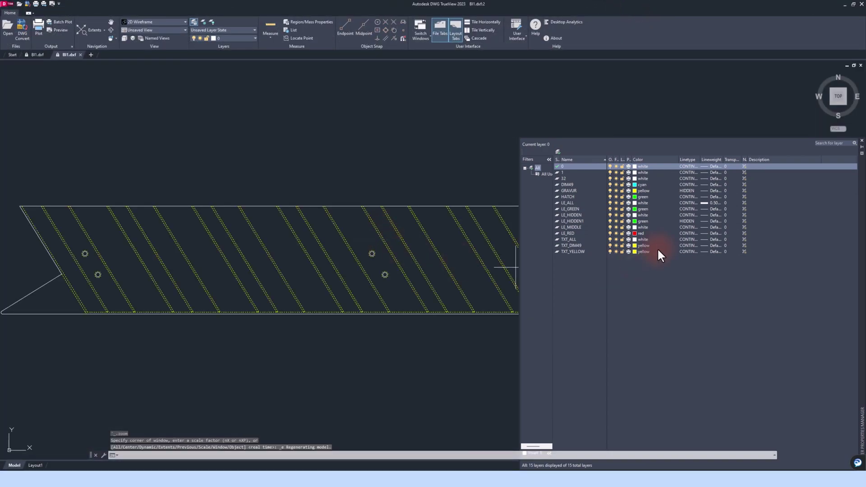
{"action": "left_click", "coordinate": [573, 191]}
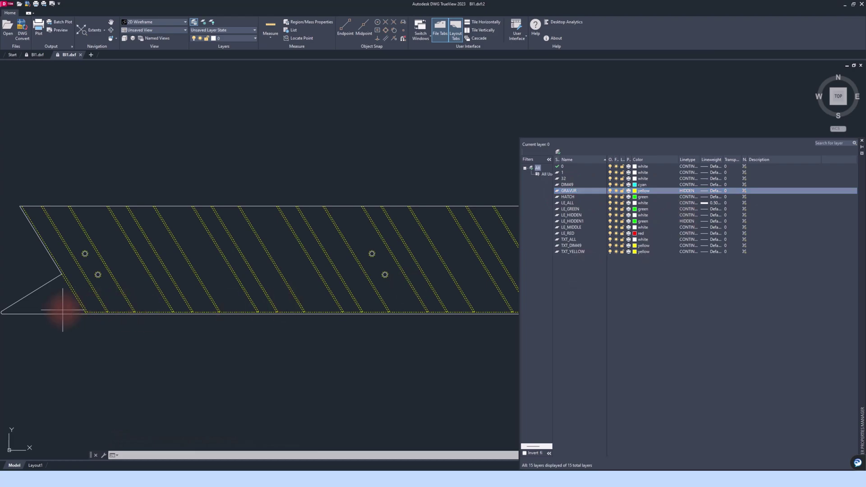
List a dashed line near the holes: layer GRAVUR, colour 2 (yellow), HIDDEN linetype
{"action": "scroll", "coordinate": [56, 303], "scroll_direction": "up", "scroll_amount": 4}
{"action": "scroll", "coordinate": [93, 293], "scroll_direction": "up", "scroll_amount": 2}
{"action": "middle_click_drag", "start_coordinate": [92, 292], "coordinate": [239, 346]}
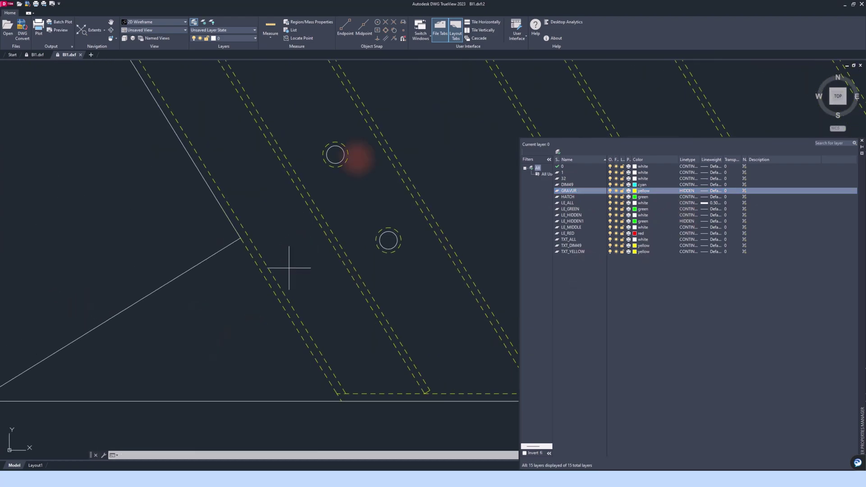
{"action": "left_click", "coordinate": [288, 302]}
{"action": "key", "text": "Return"}
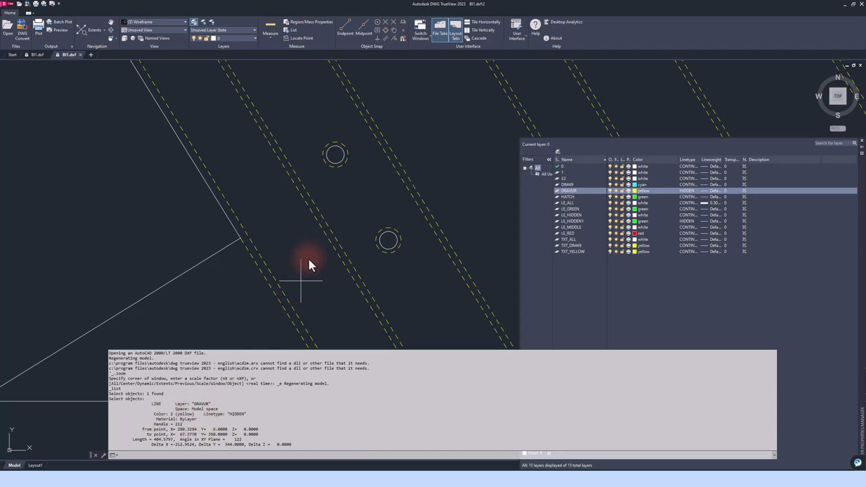
{"action": "scroll", "coordinate": [292, 236], "scroll_direction": "down", "scroll_amount": 2}
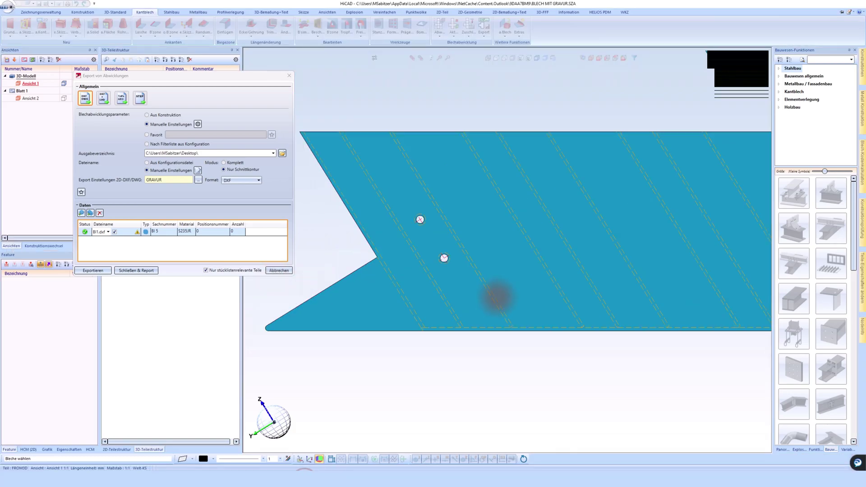
{"action": "scroll", "coordinate": [497, 296], "scroll_direction": "down", "scroll_amount": 2}
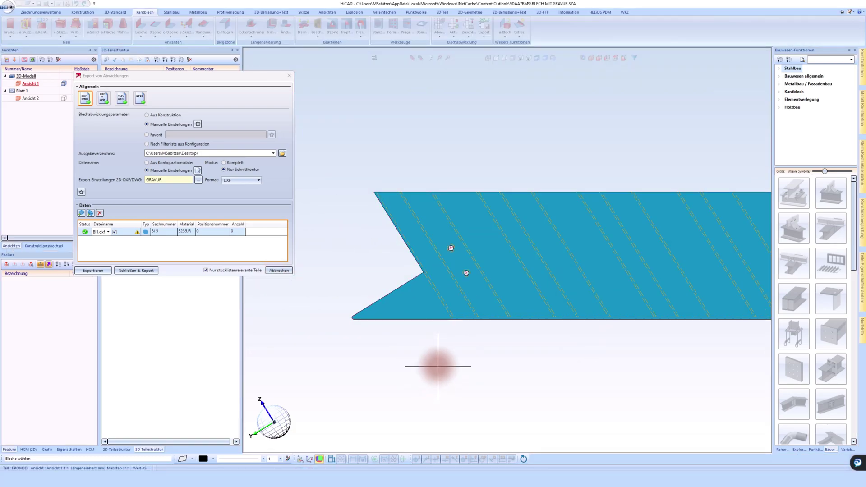
Zoom out and rotate the HiCAD view to show the sheet's engraved top face
{"action": "scroll", "coordinate": [379, 348], "scroll_direction": "down", "scroll_amount": 1}
{"action": "mouse_move", "coordinate": [379, 348]}
{"action": "middle_mouse_down"}
{"action": "mouse_move", "coordinate": [596, 338]}
{"action": "mouse_move", "coordinate": [555, 298]}
{"action": "mouse_move", "coordinate": [571, 307]}
{"action": "middle_mouse_up"}
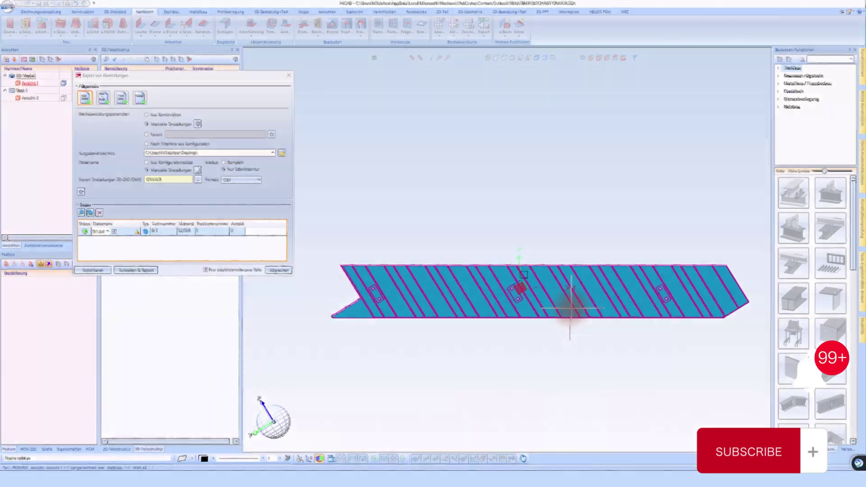